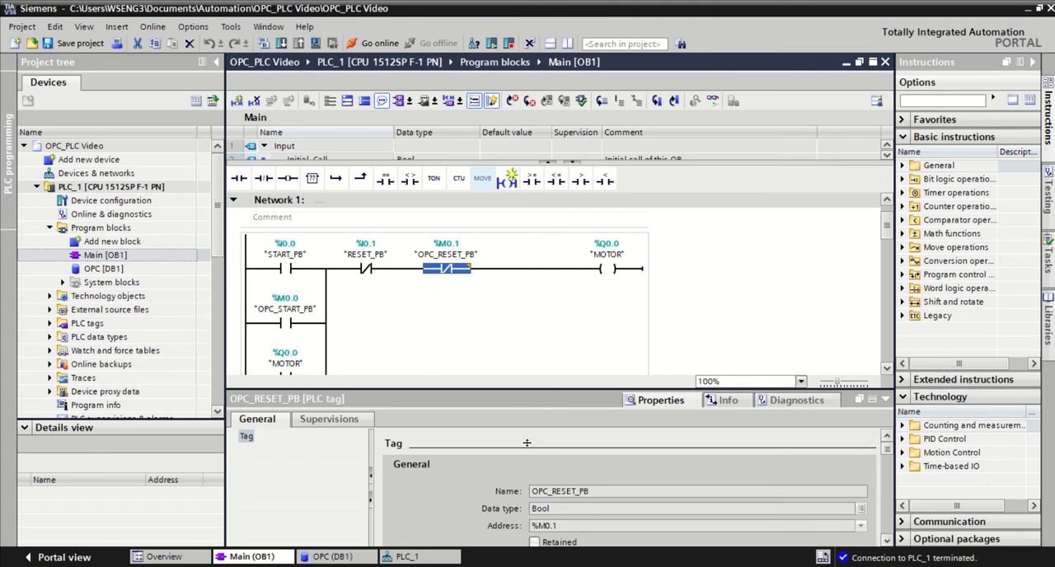
Step: Enlarge the ladder area of Main [OB1], minimise the engineering window, and launch UaExpert from the desktop
{"action": "left_click_drag", "start_coordinate": [533, 389], "coordinate": [537, 442]}
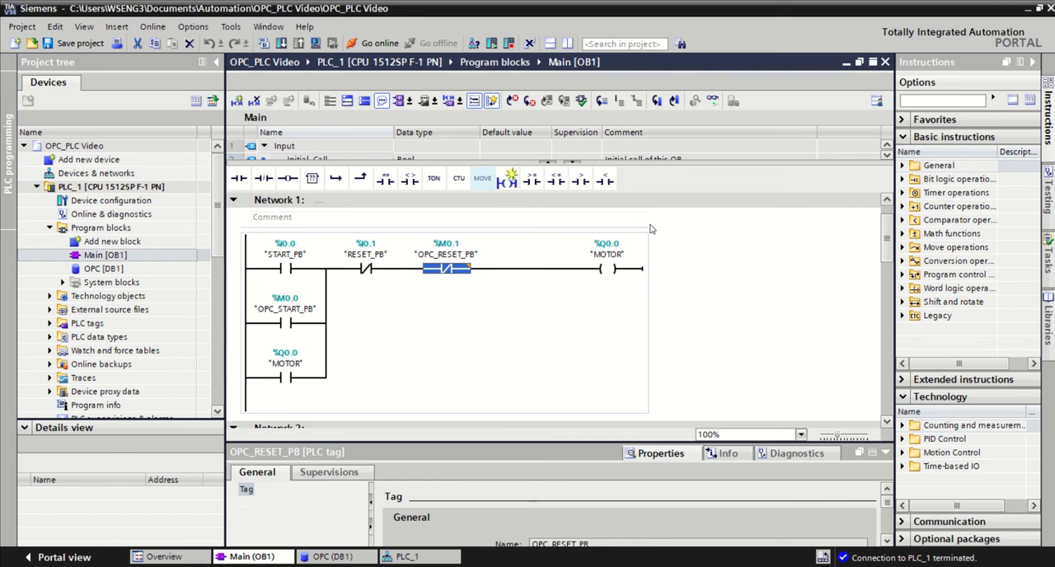
{"action": "mouse_move", "coordinate": [468, 2]}
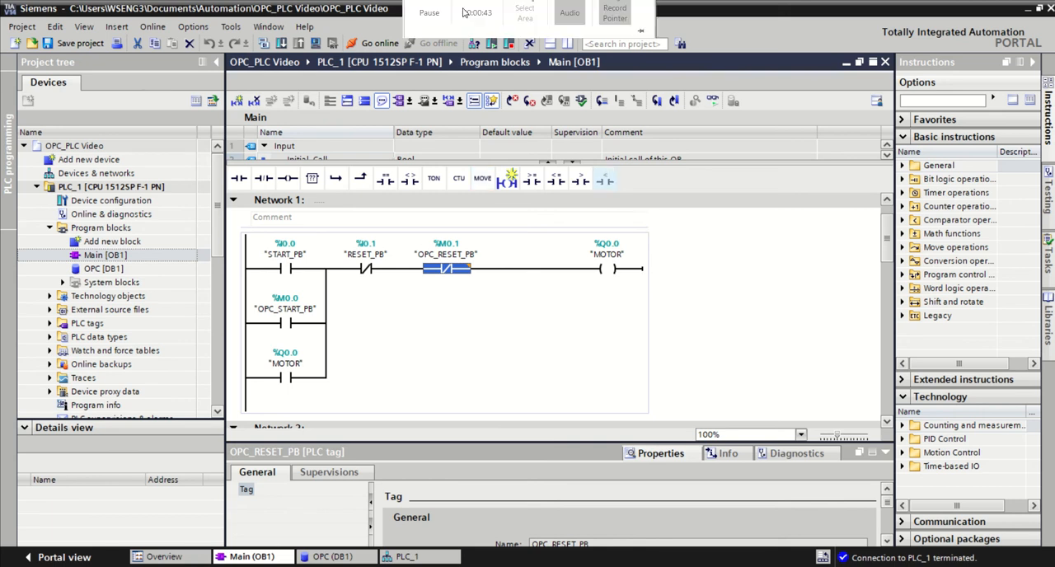
{"action": "left_click", "coordinate": [436, 26]}
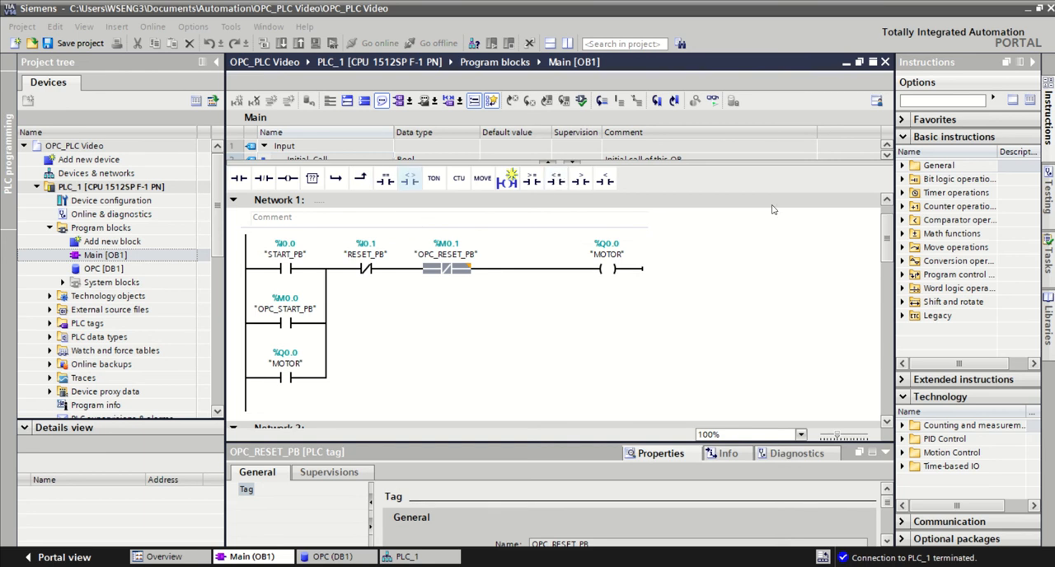
{"action": "left_click", "coordinate": [1024, 10]}
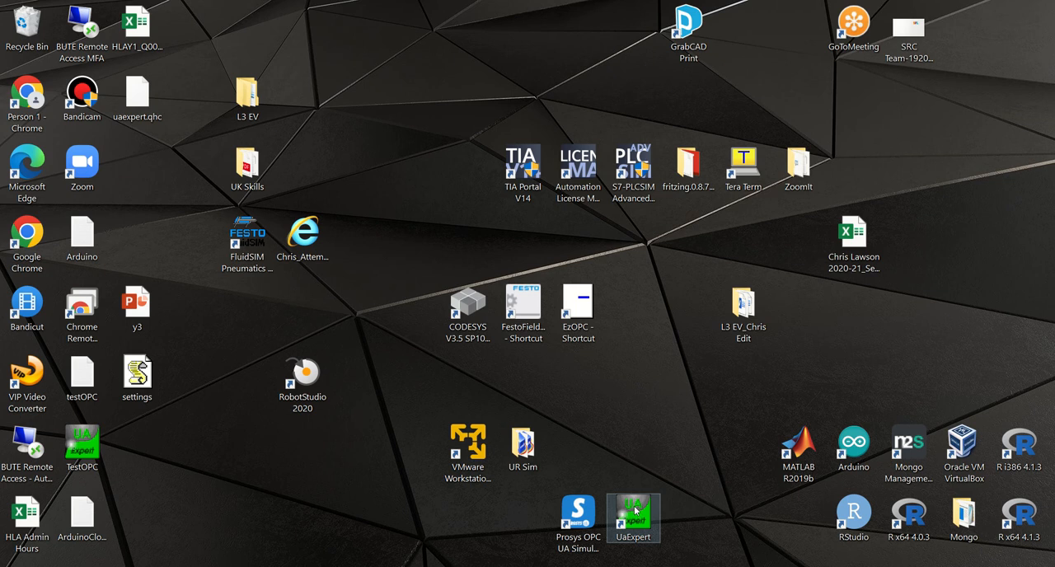
{"action": "double_click", "coordinate": [635, 513]}
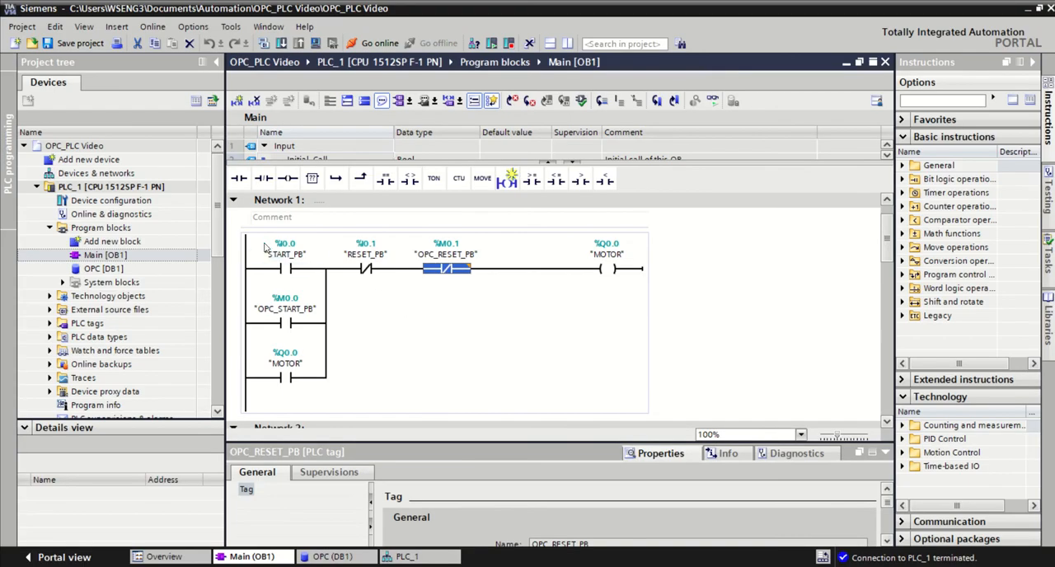
Step: In TIA Portal, open PLC_1's device configuration, enlarge its properties, and copy the OPC UA server address opc.tcp://172.29.43.200:4840
{"action": "double_click", "coordinate": [106, 202]}
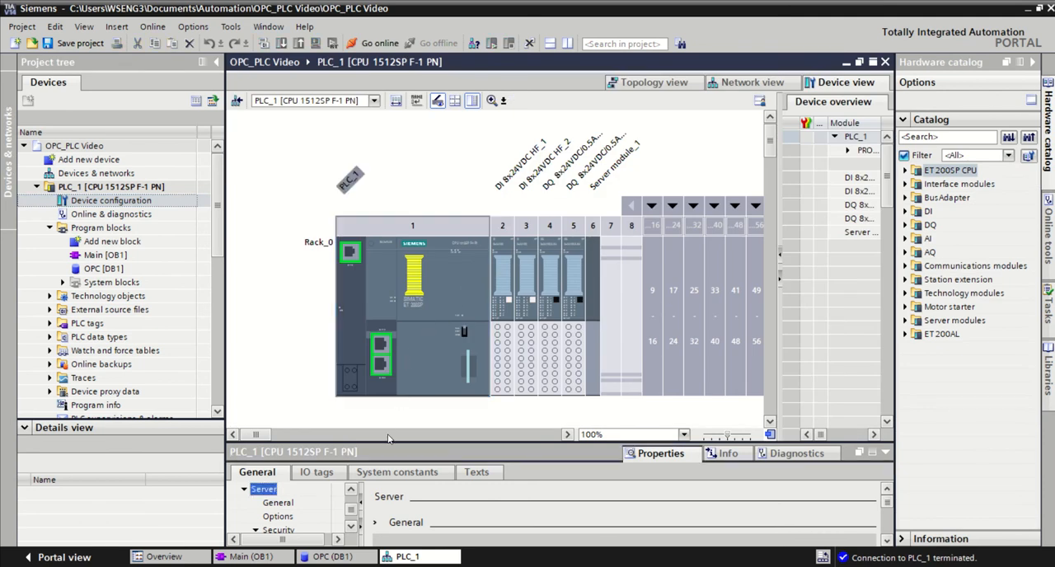
{"action": "left_click_drag", "start_coordinate": [393, 442], "coordinate": [396, 256]}
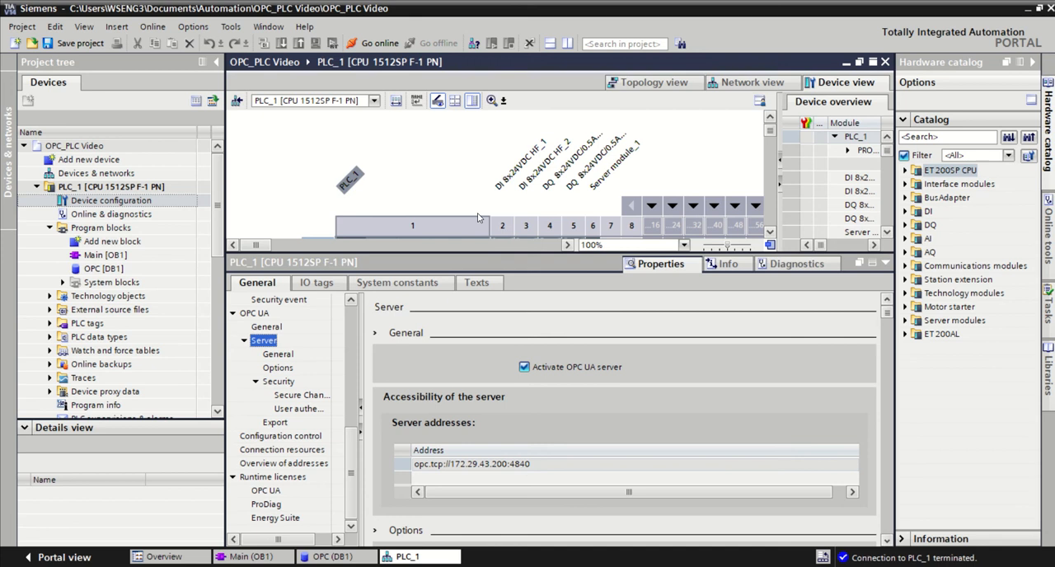
{"action": "left_click", "coordinate": [527, 465]}
{"action": "left_click", "coordinate": [534, 464]}
{"action": "key", "text": "ctrl+c"}
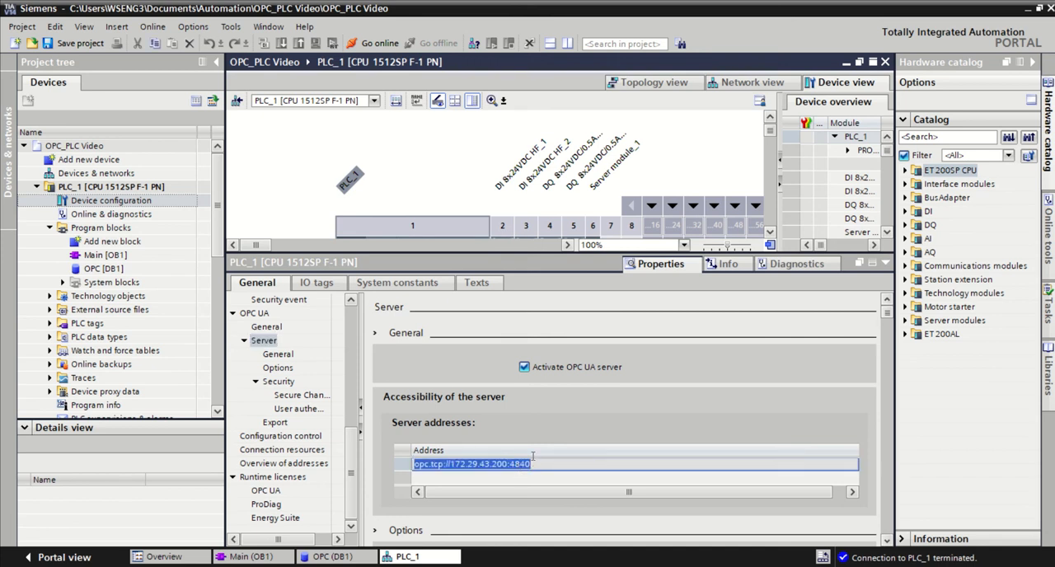
Step: Switch to UaExpert, start adding a server, and delete the existing opc.tcp://172.29.43.200:4840 entry under Custom Discovery
{"action": "mouse_move", "coordinate": [427, 2]}
{"action": "left_click", "coordinate": [428, 30]}
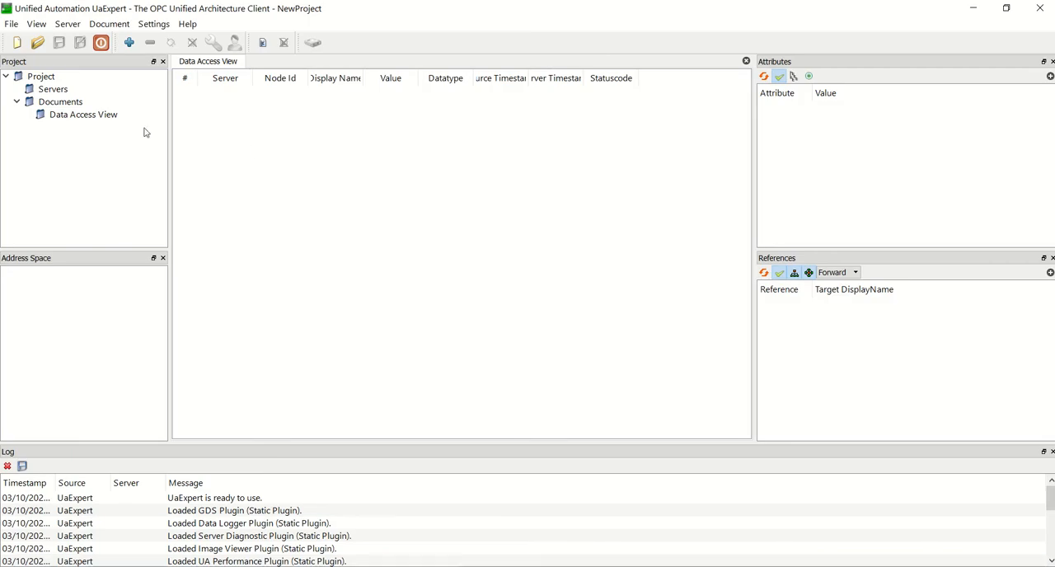
{"action": "left_click", "coordinate": [129, 43]}
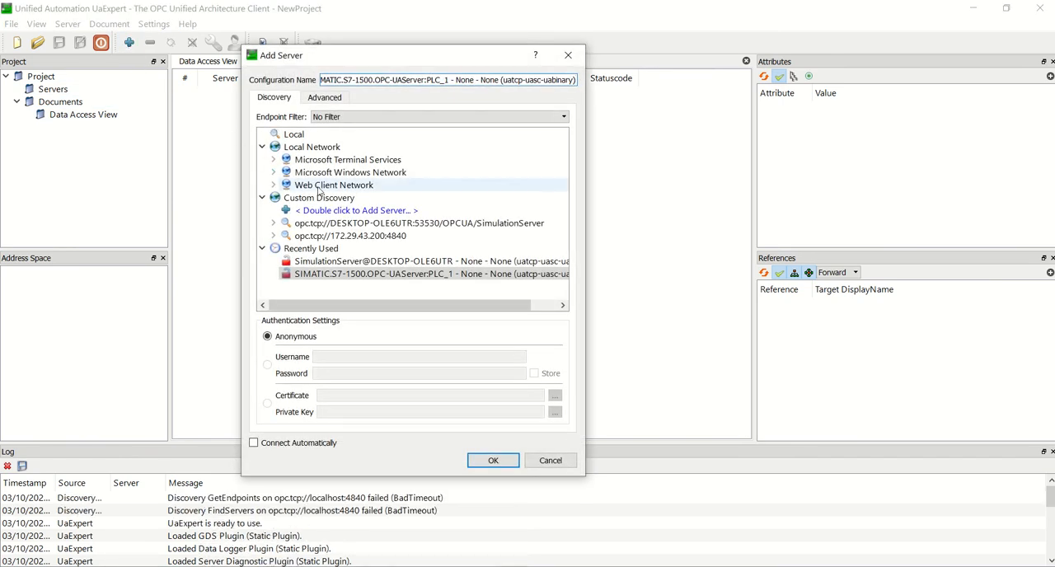
{"action": "left_click", "coordinate": [346, 239]}
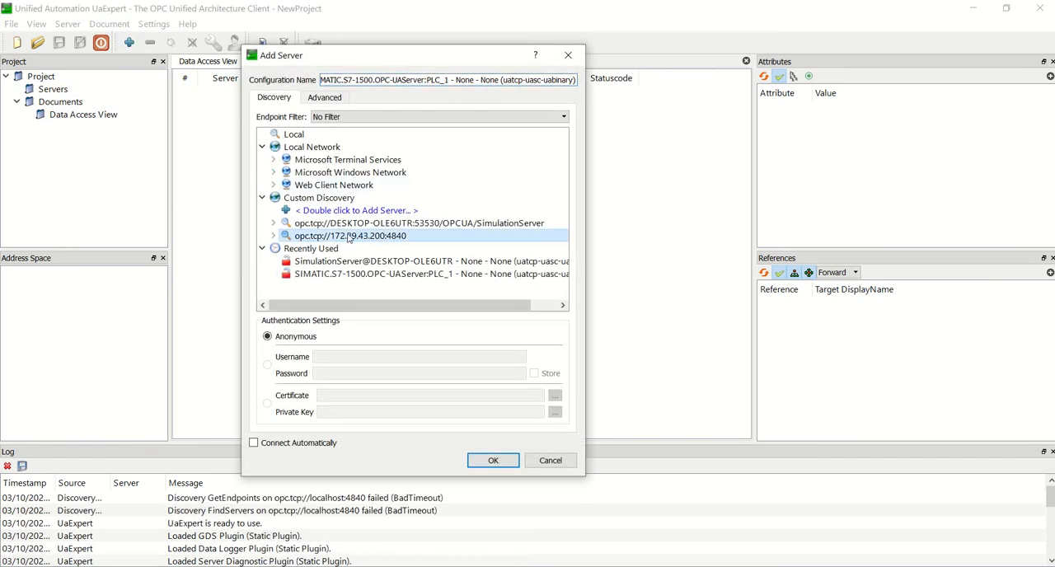
{"action": "key", "text": "Delete"}
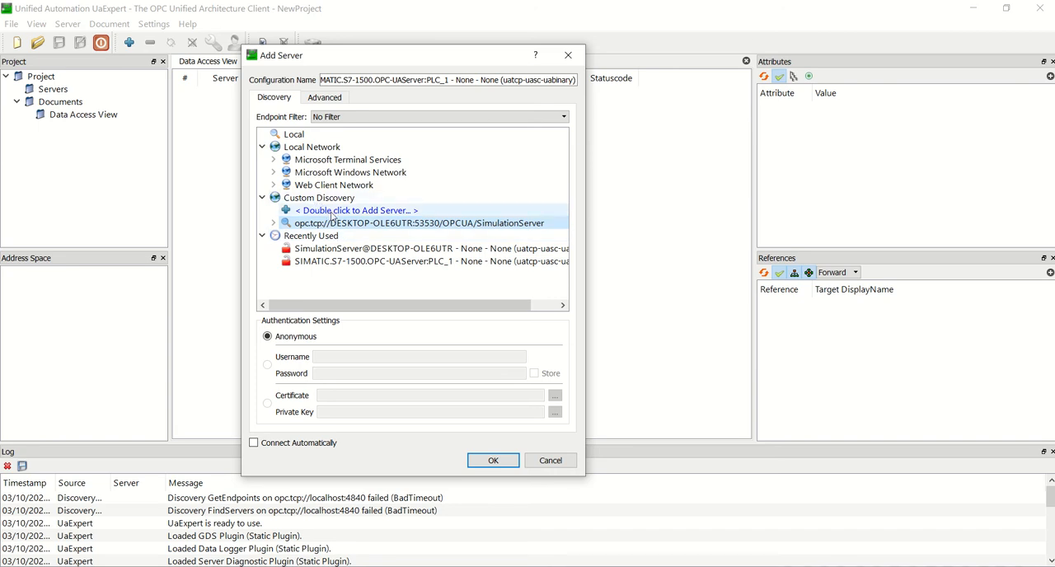
Step: Add a custom discovery server with the copied URL opc.tcp://172.29.43.200:4840
{"action": "double_click", "coordinate": [334, 216]}
{"action": "key", "text": "ctrl+a"}
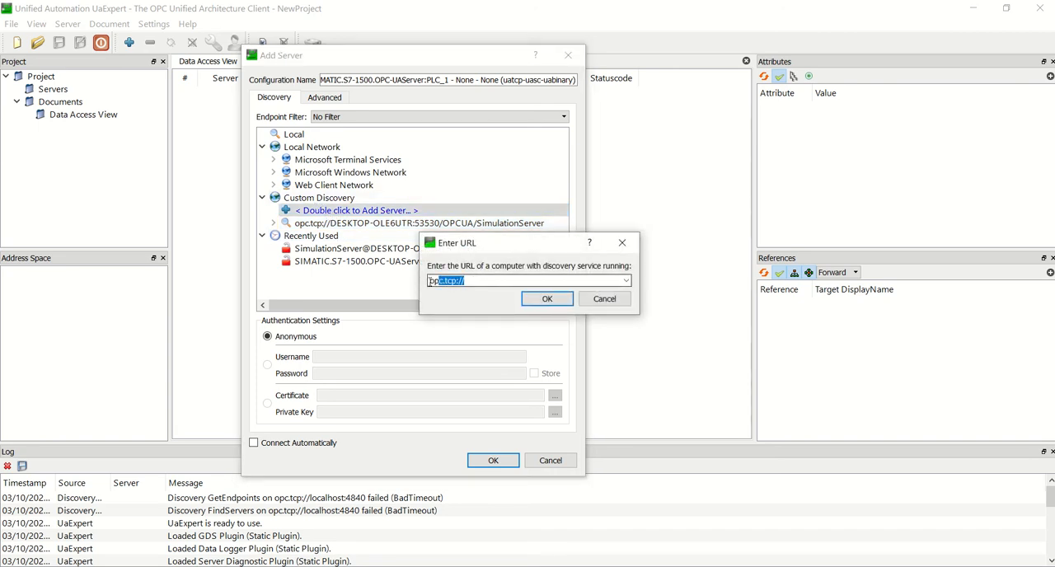
{"action": "key", "text": "ctrl+v"}
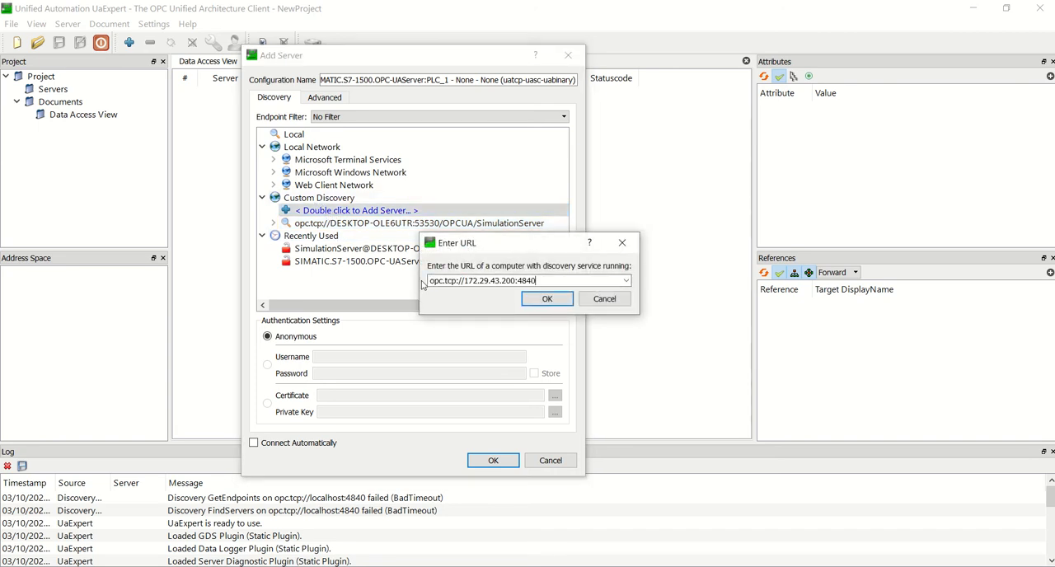
{"action": "left_click", "coordinate": [544, 299]}
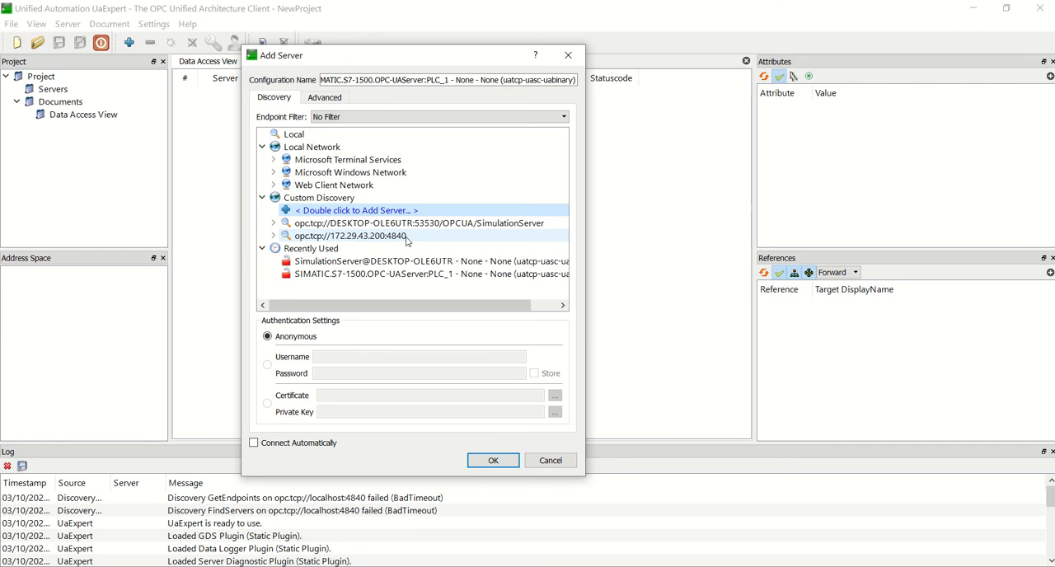
Step: Add the None - None (uatcp-uasc-uabinary) endpoint of SIMATIC.S7-1500.OPC-UAServer:PLC_1 to the project and connect to it
{"action": "left_click", "coordinate": [273, 235]}
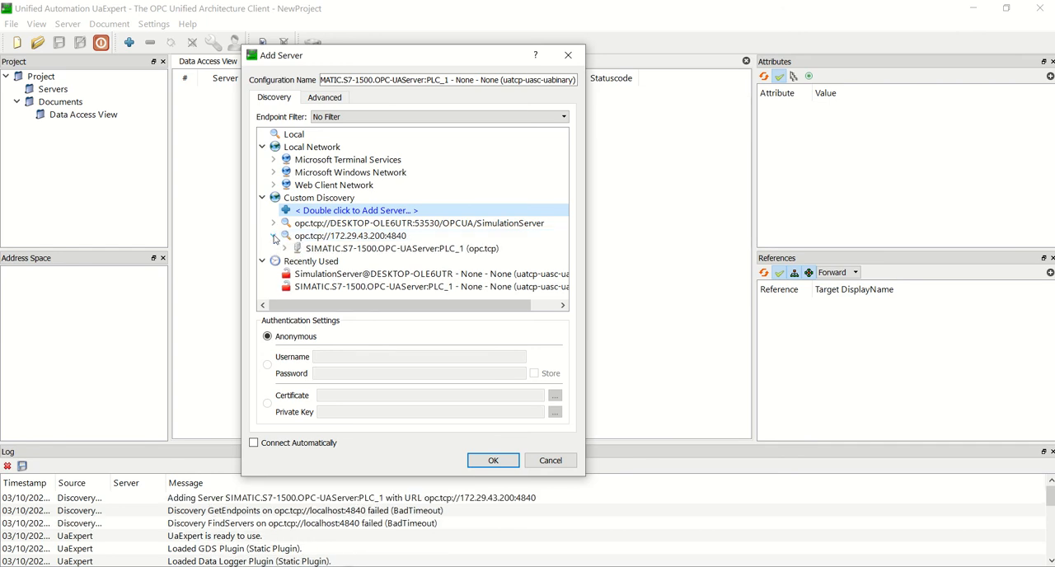
{"action": "left_click", "coordinate": [391, 248]}
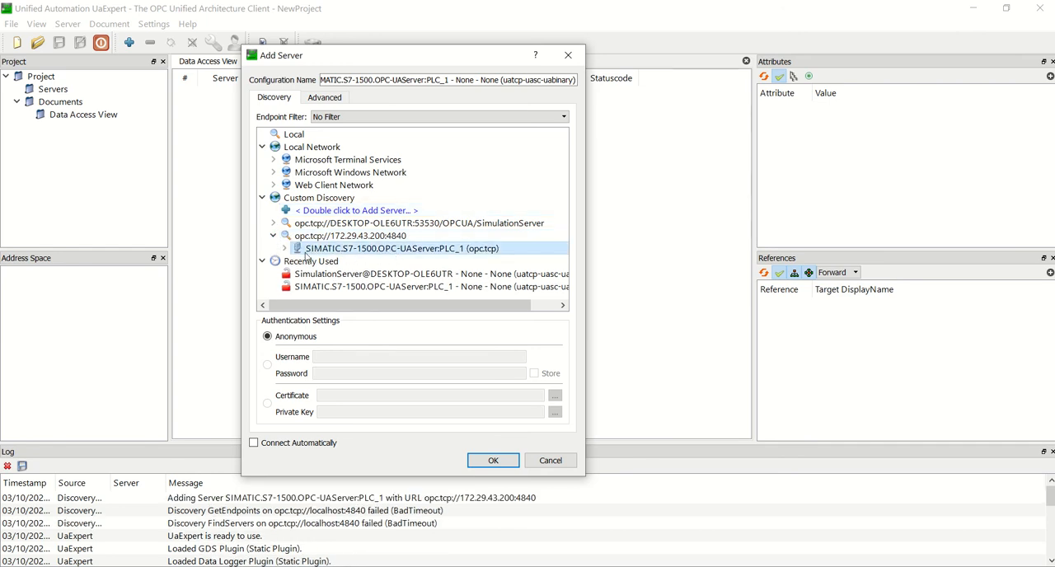
{"action": "left_click", "coordinate": [285, 249]}
{"action": "scroll", "coordinate": [371, 247], "scroll_direction": "down", "scroll_amount": 1}
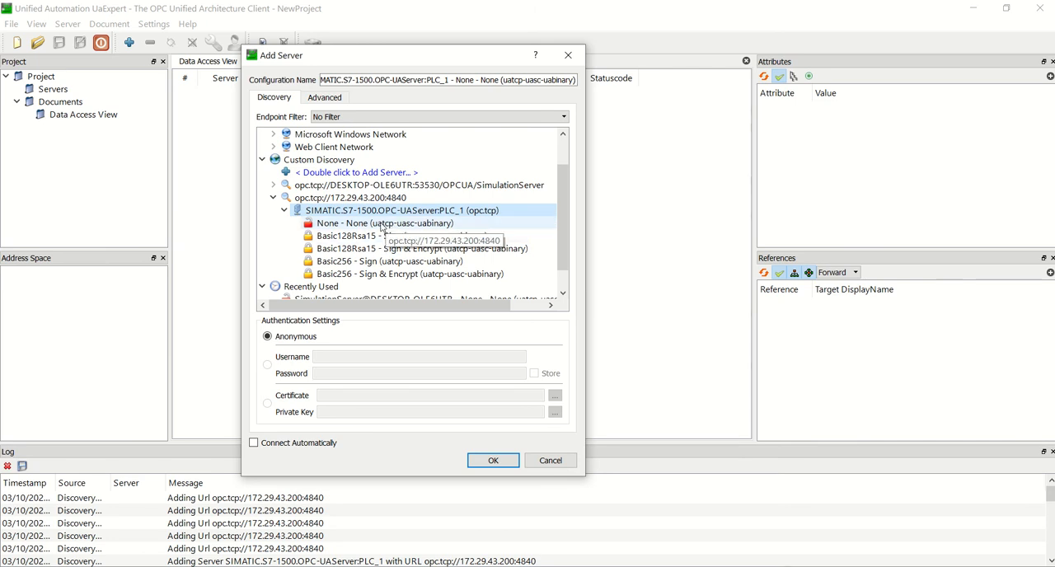
{"action": "double_click", "coordinate": [382, 223]}
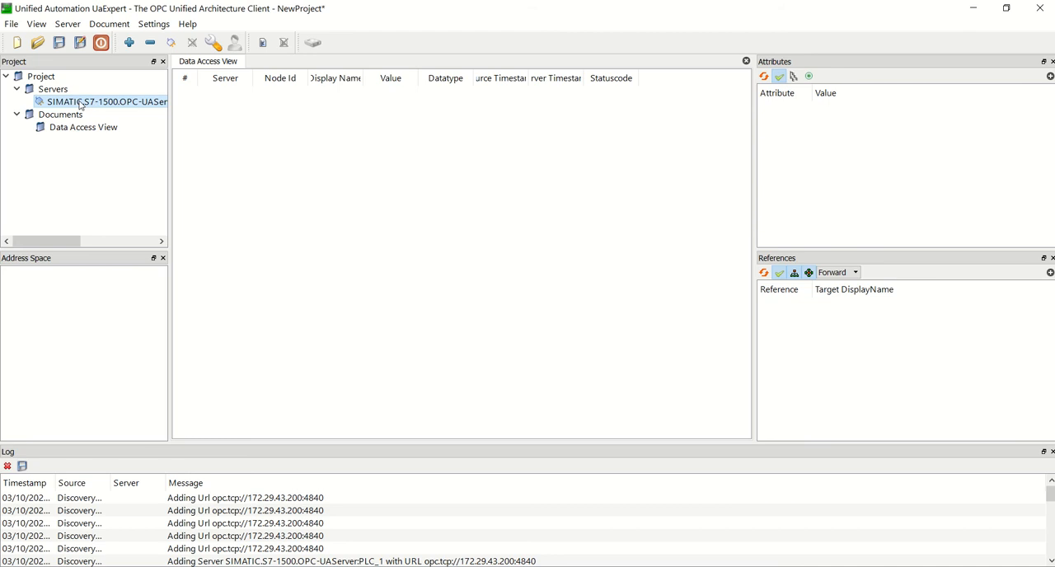
{"action": "right_click", "coordinate": [84, 103]}
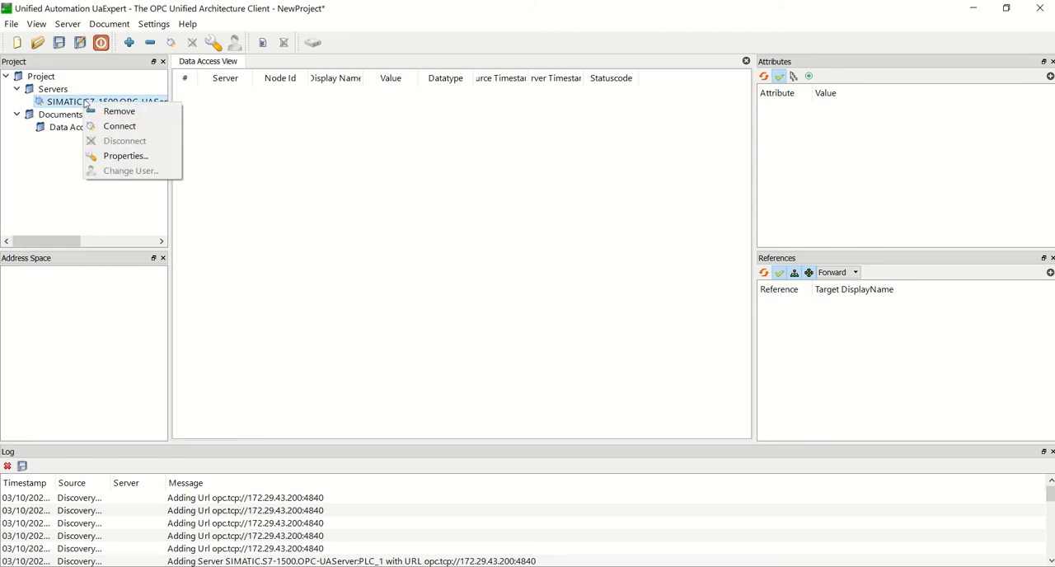
{"action": "left_click", "coordinate": [103, 125]}
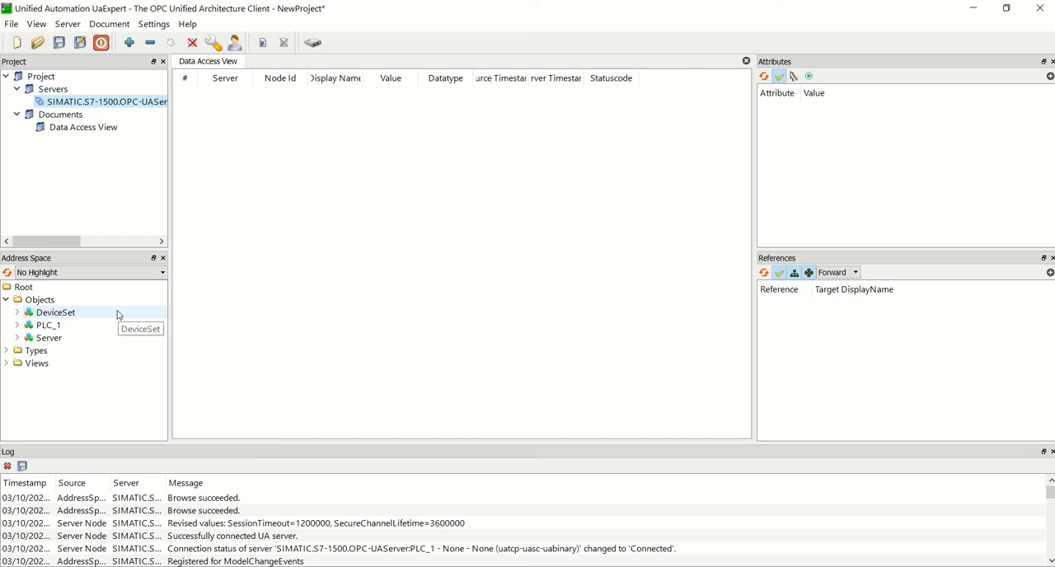
Step: Examine the tags published under PLC_1's Inputs, Memory and Outputs in the address space
{"action": "left_click", "coordinate": [16, 326]}
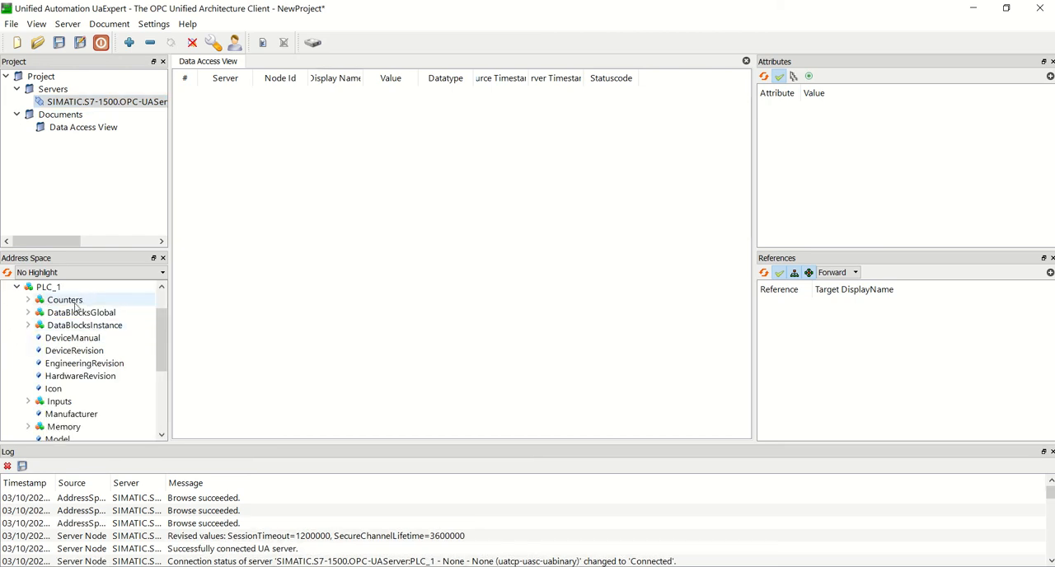
{"action": "left_click_drag", "start_coordinate": [162, 349], "coordinate": [158, 365]}
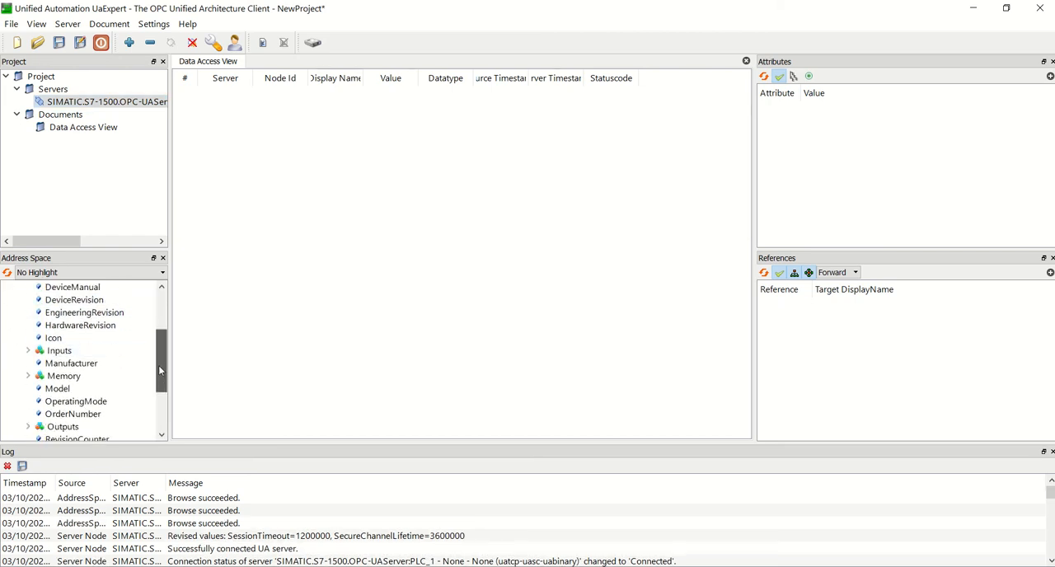
{"action": "left_click", "coordinate": [29, 351]}
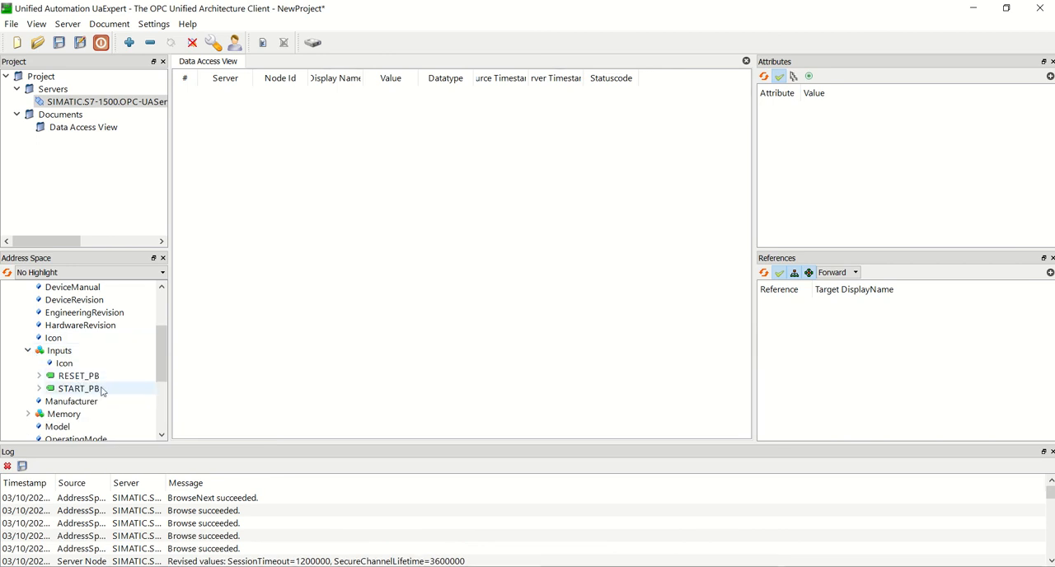
{"action": "left_click_drag", "start_coordinate": [159, 366], "coordinate": [159, 380]}
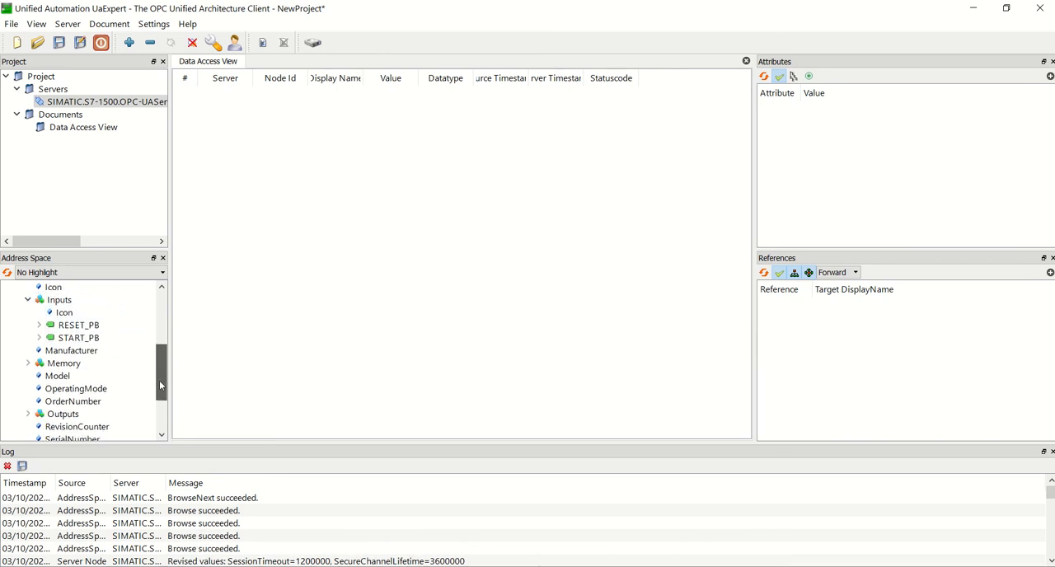
{"action": "left_click", "coordinate": [23, 367]}
{"action": "left_click", "coordinate": [26, 364]}
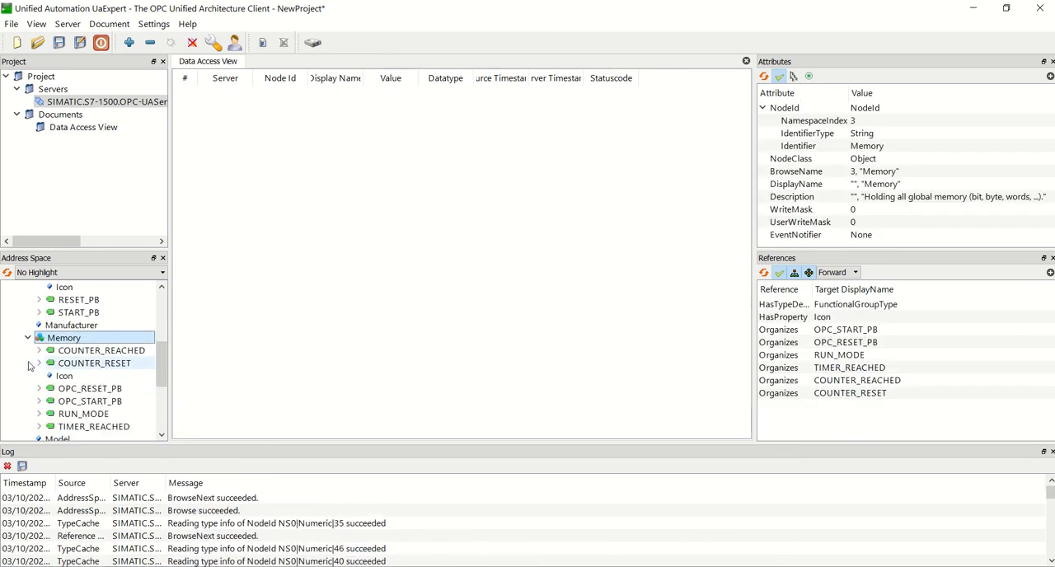
{"action": "left_click", "coordinate": [28, 338]}
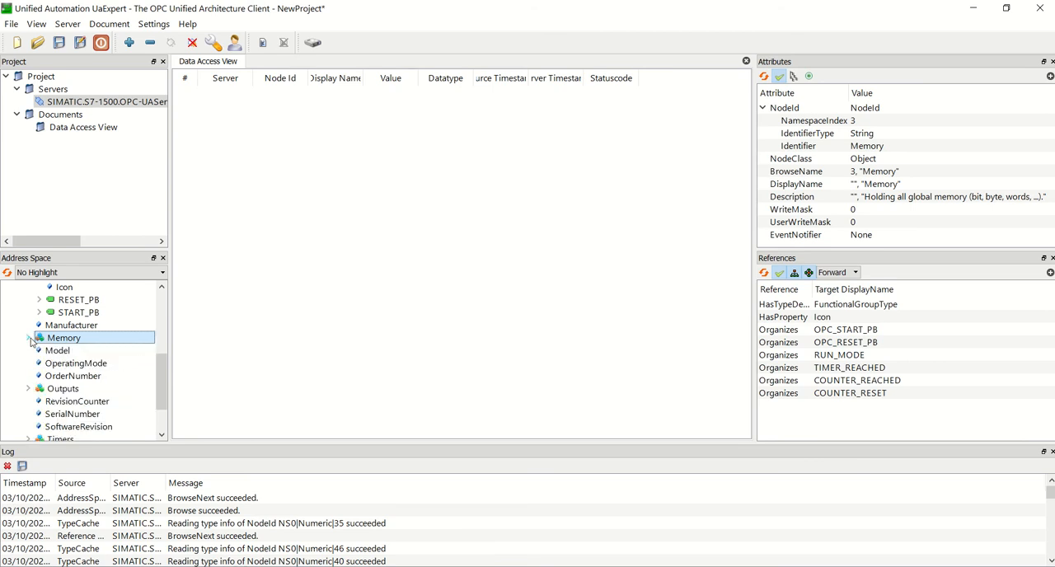
{"action": "left_click", "coordinate": [28, 389]}
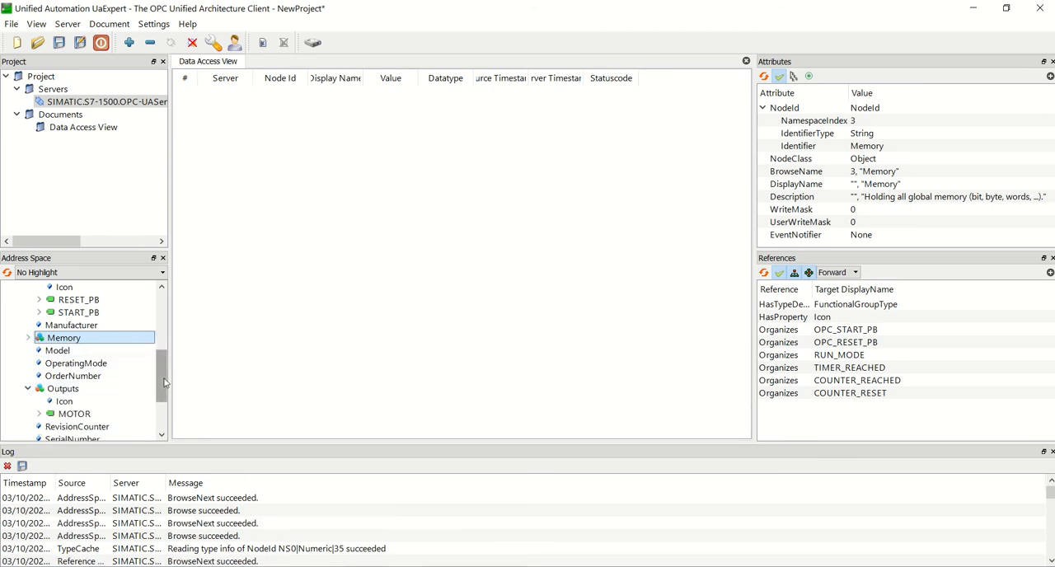
{"action": "scroll", "coordinate": [165, 381], "scroll_direction": "down", "scroll_amount": 2}
{"action": "scroll", "coordinate": [165, 384], "scroll_direction": "up", "scroll_amount": 2}
{"action": "left_click", "coordinate": [29, 388]}
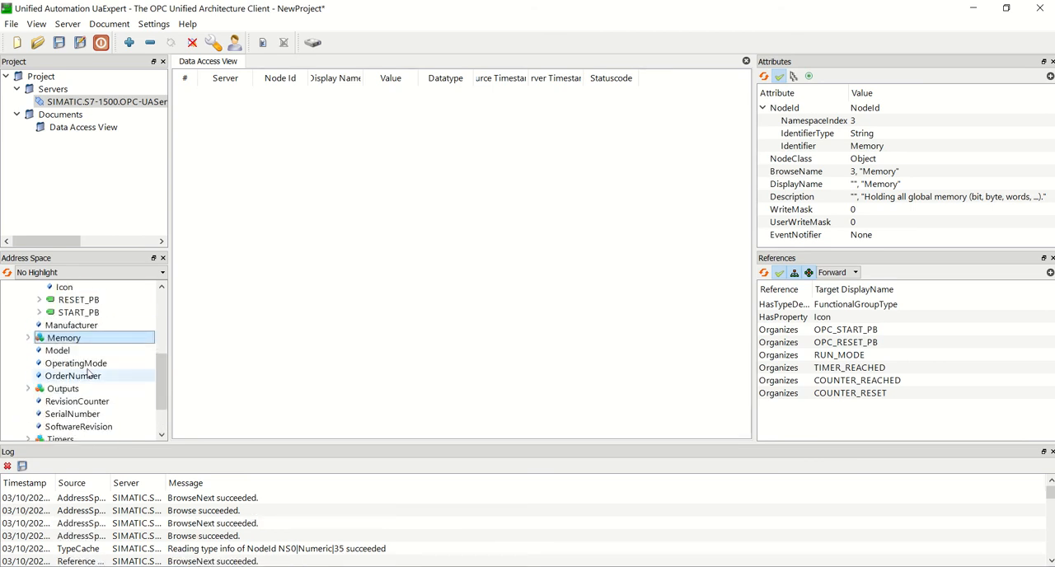
Step: Expand the OPC block under PLC_1's DataBlocksGlobal and inspect the attributes of VAR2
{"action": "left_click_drag", "start_coordinate": [165, 383], "coordinate": [164, 327]}
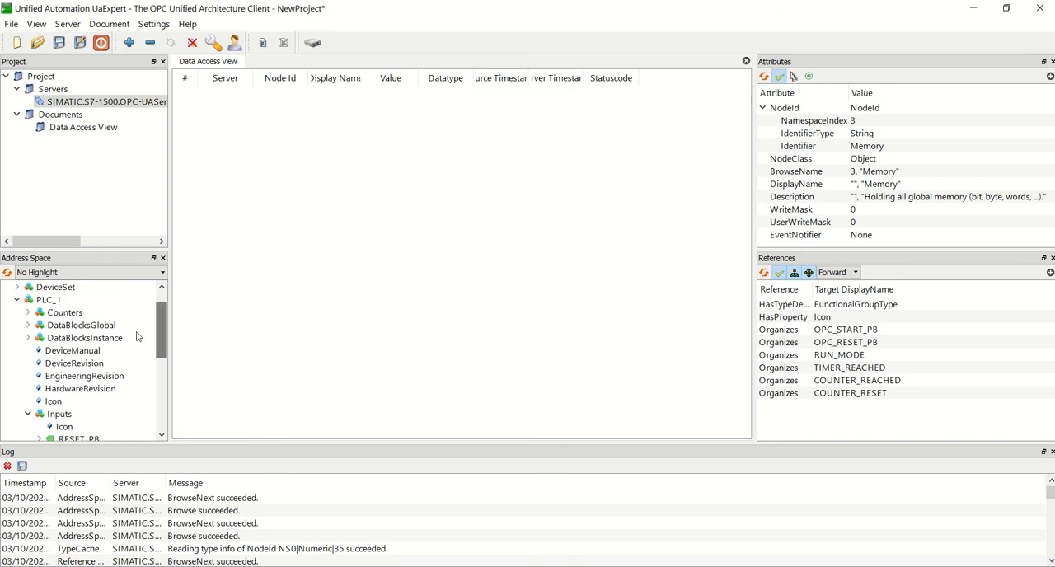
{"action": "left_click", "coordinate": [29, 326]}
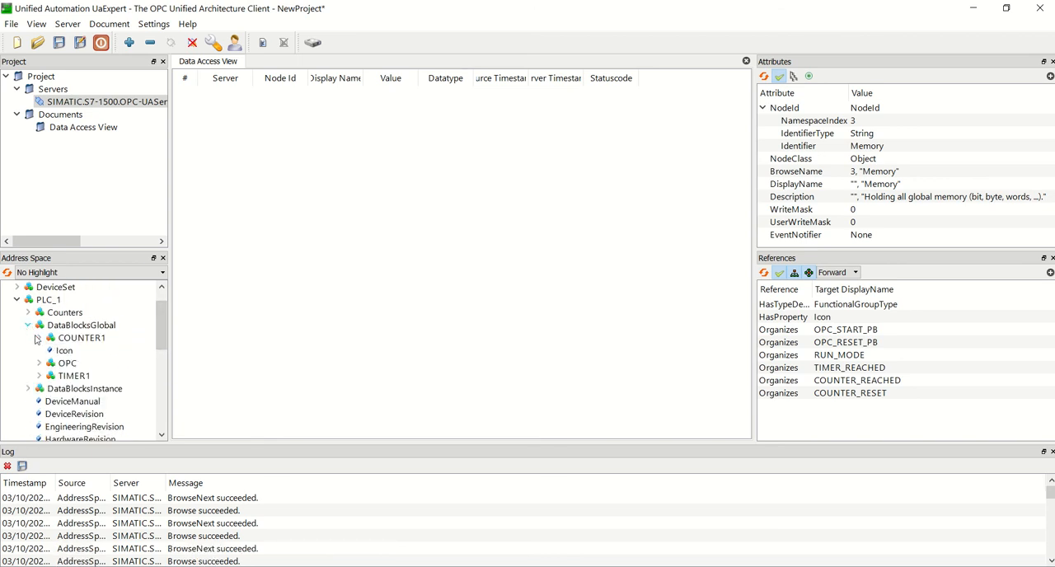
{"action": "left_click", "coordinate": [39, 363]}
{"action": "left_click", "coordinate": [80, 376]}
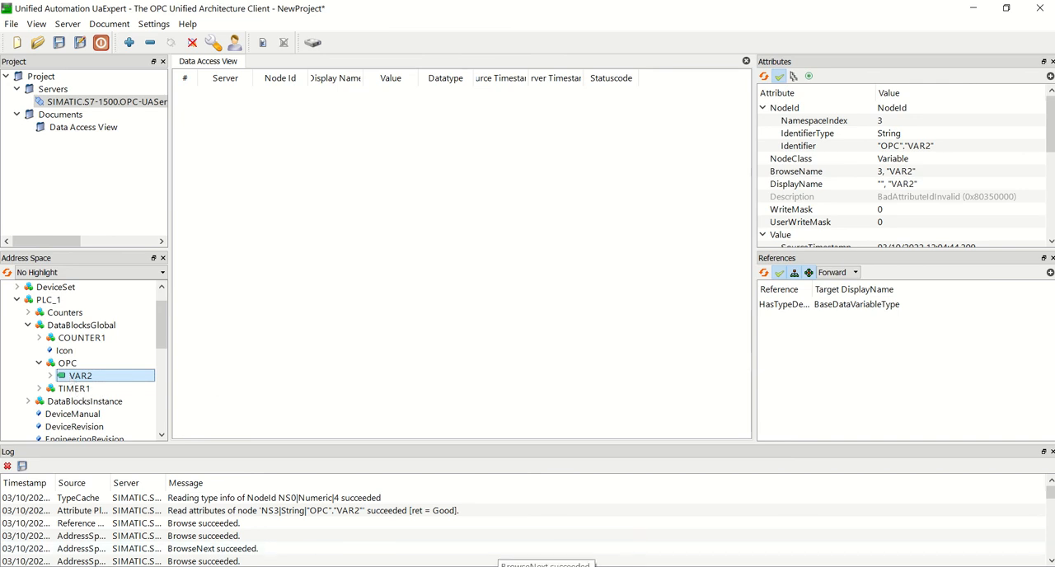
Step: Return to TIA Portal, reopen Main [OB1] with an enlarged ladder area, and review Networks 1 to 3
{"action": "left_click", "coordinate": [545, 566]}
{"action": "left_click_drag", "start_coordinate": [284, 254], "coordinate": [284, 373]}
{"action": "double_click", "coordinate": [105, 255]}
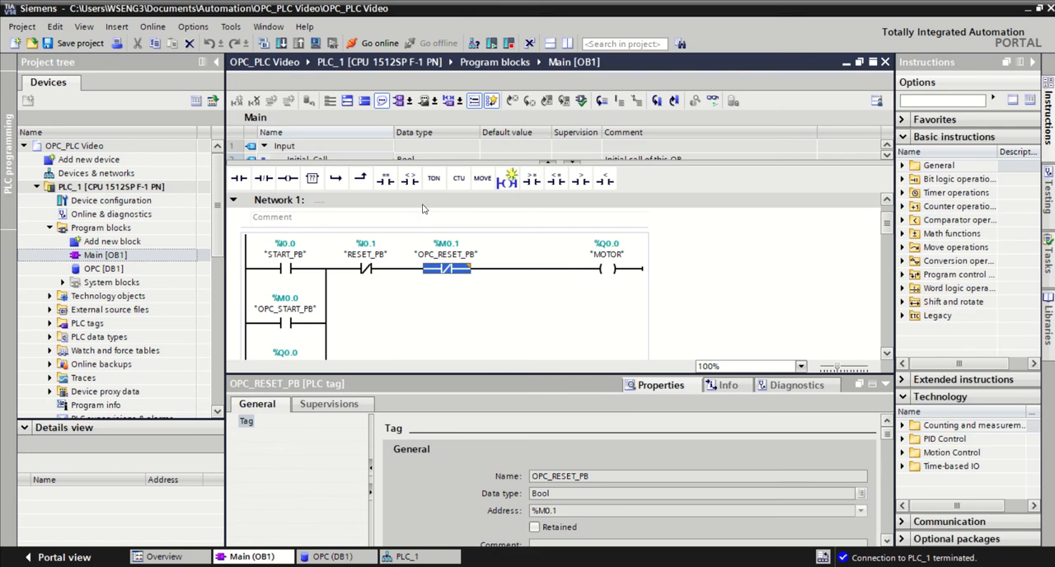
{"action": "left_click_drag", "start_coordinate": [397, 375], "coordinate": [396, 453]}
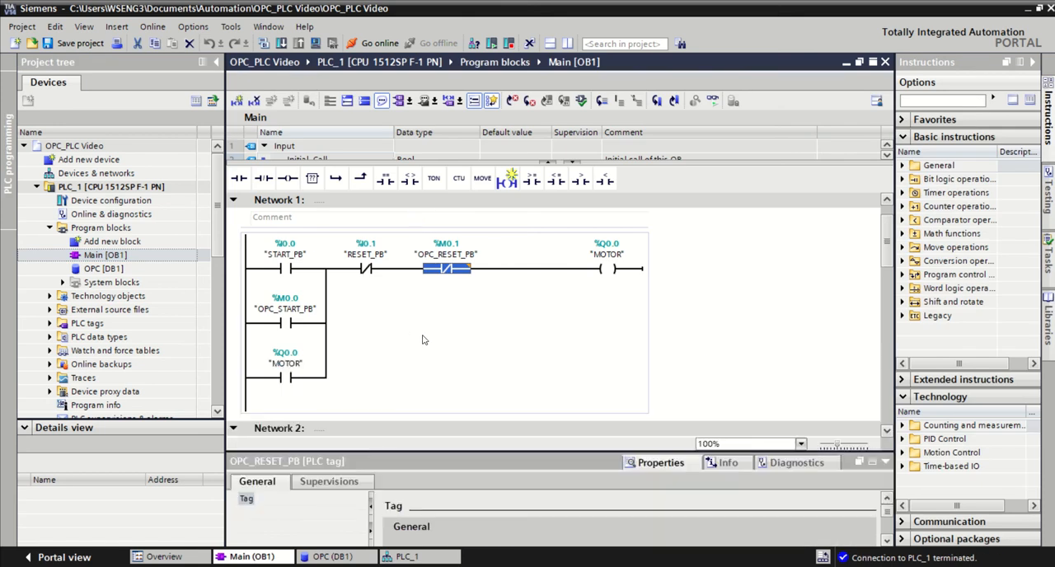
{"action": "scroll", "coordinate": [525, 290], "scroll_direction": "down", "scroll_amount": 5}
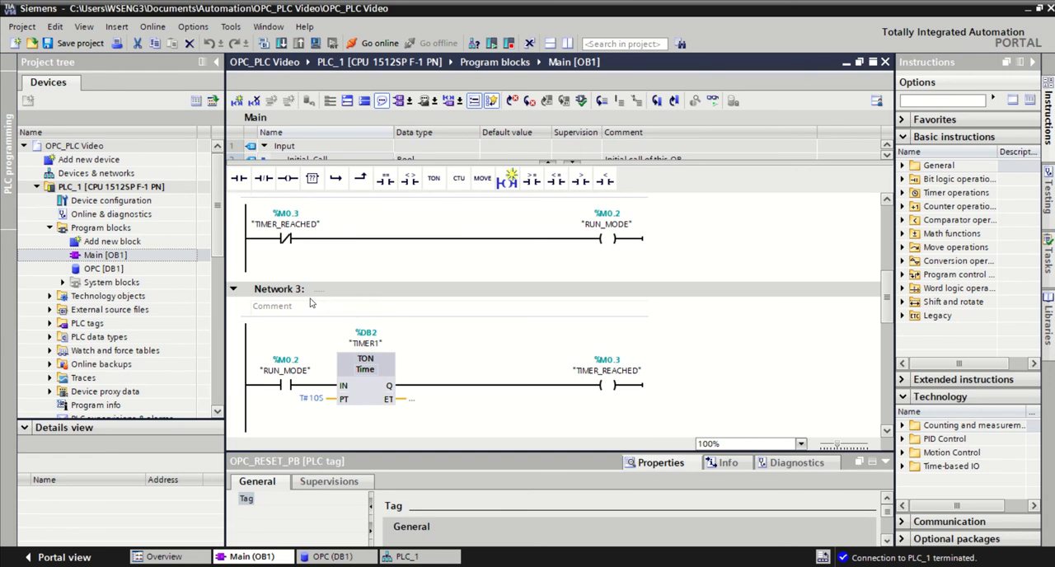
Step: Switch to UaExpert and add VAR2 from the OPC data block to the Data Access View
{"action": "scroll", "coordinate": [330, 305], "scroll_direction": "up", "scroll_amount": 6}
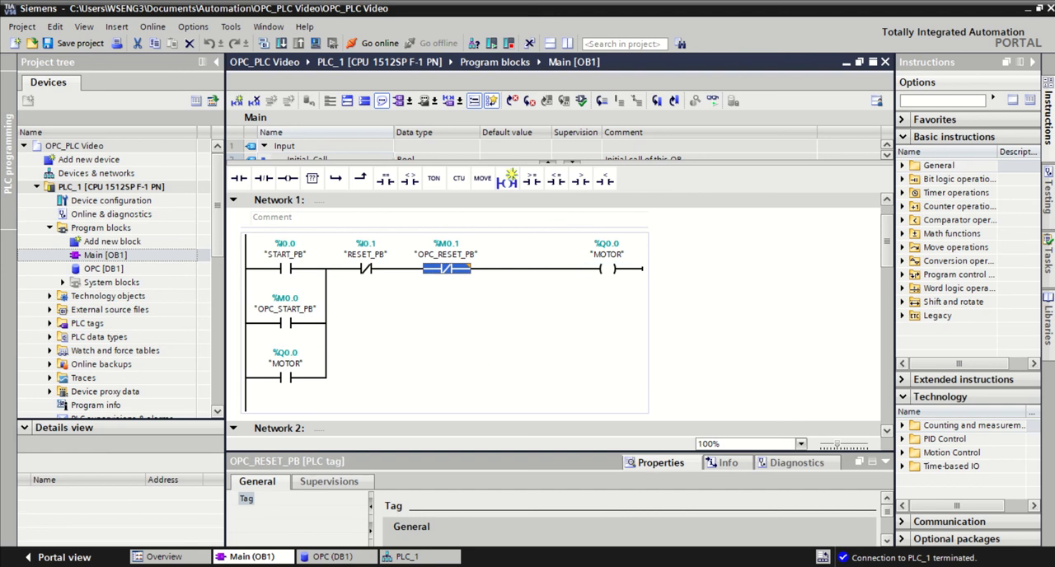
{"action": "mouse_move", "coordinate": [581, 566]}
{"action": "left_click", "coordinate": [580, 527]}
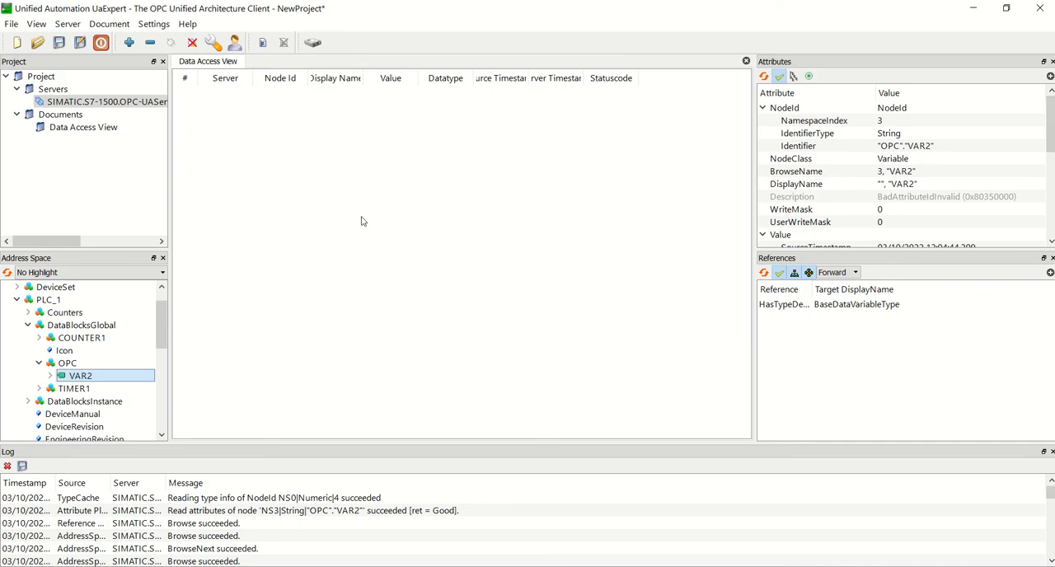
{"action": "left_click_drag", "start_coordinate": [78, 378], "coordinate": [227, 112]}
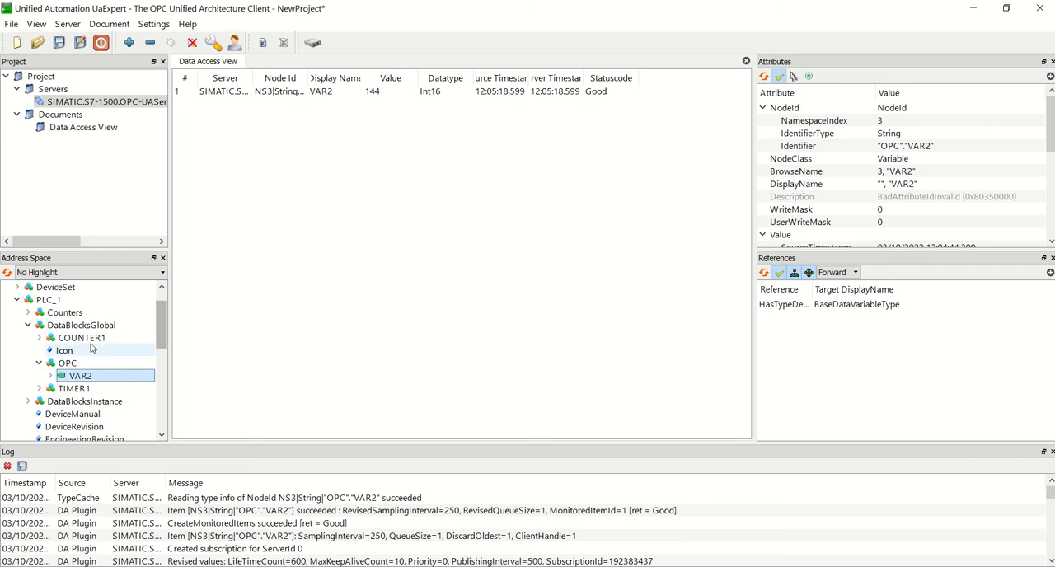
Step: Collapse DataBlocksGlobal and Inputs in the address space, and add MOTOR from Outputs to the Data Access View
{"action": "left_click", "coordinate": [29, 325]}
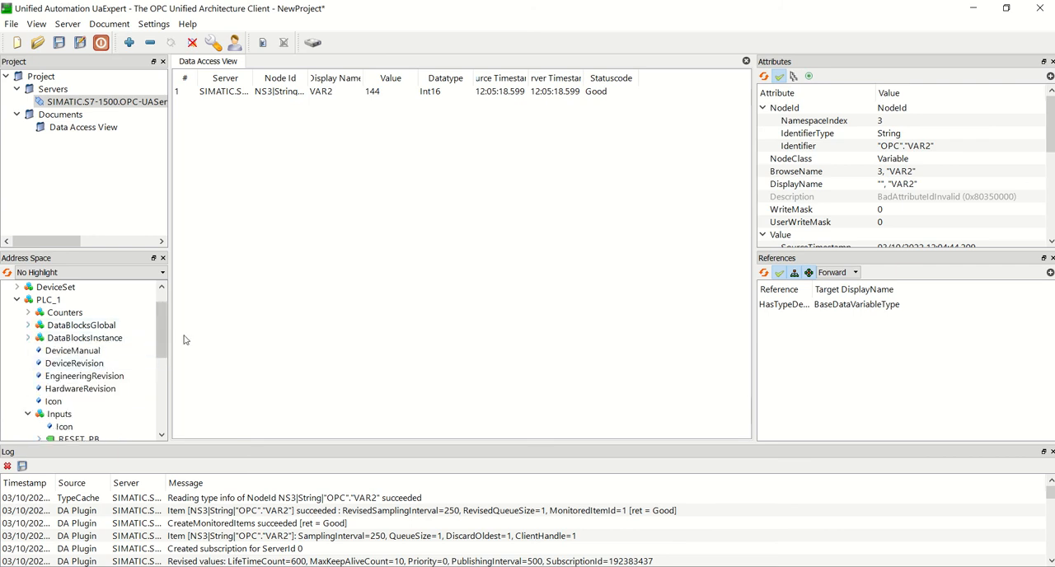
{"action": "left_click_drag", "start_coordinate": [159, 342], "coordinate": [159, 375]}
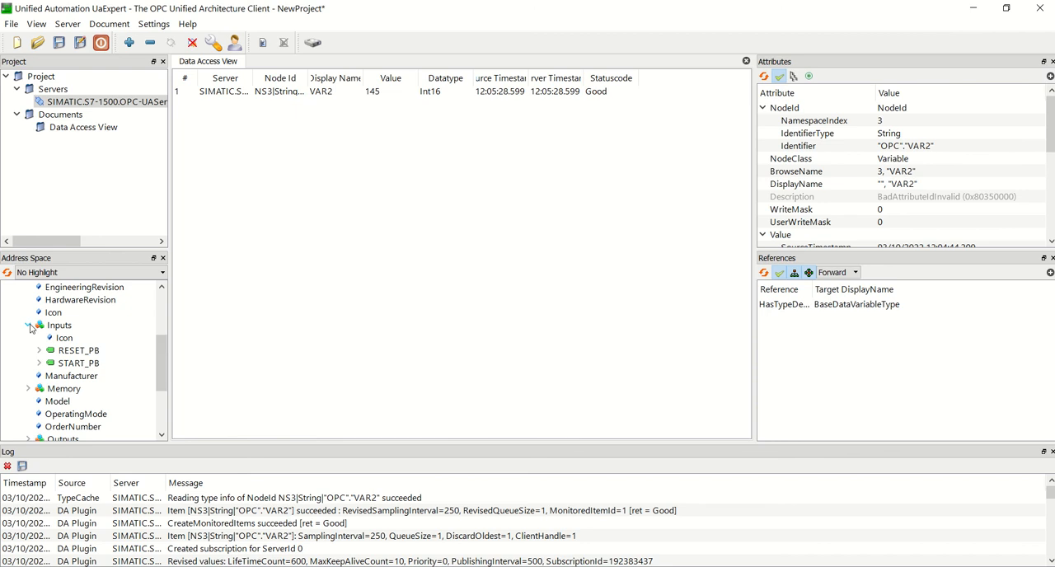
{"action": "left_click", "coordinate": [28, 326]}
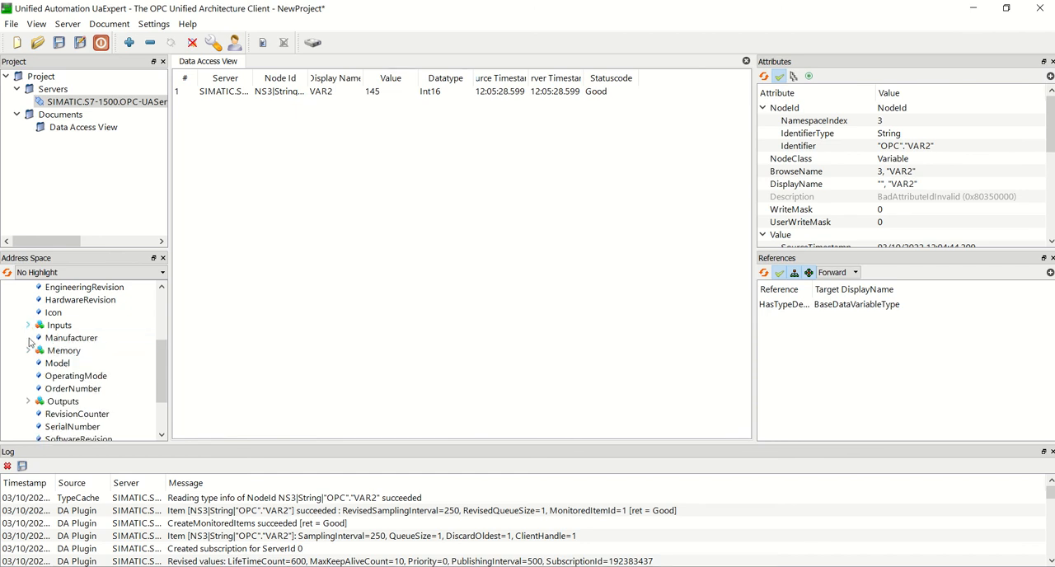
{"action": "left_click", "coordinate": [29, 402]}
{"action": "left_click_drag", "start_coordinate": [74, 427], "coordinate": [241, 122]}
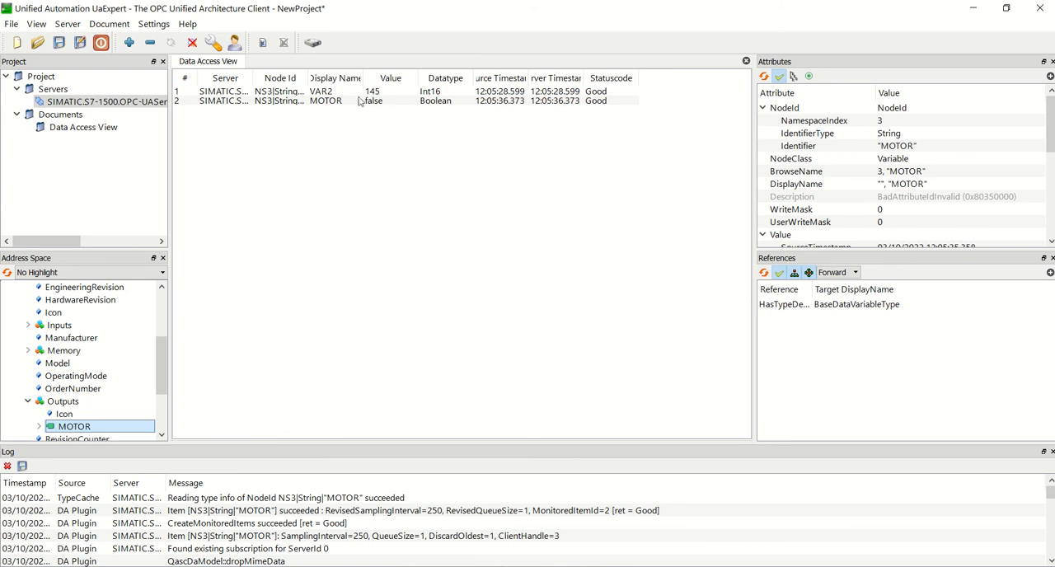
Step: Add OPC_RESET_PB and OPC_START_PB from PLC_1's Memory folder to the Data Access View
{"action": "scroll", "coordinate": [163, 363], "scroll_direction": "down", "scroll_amount": 1}
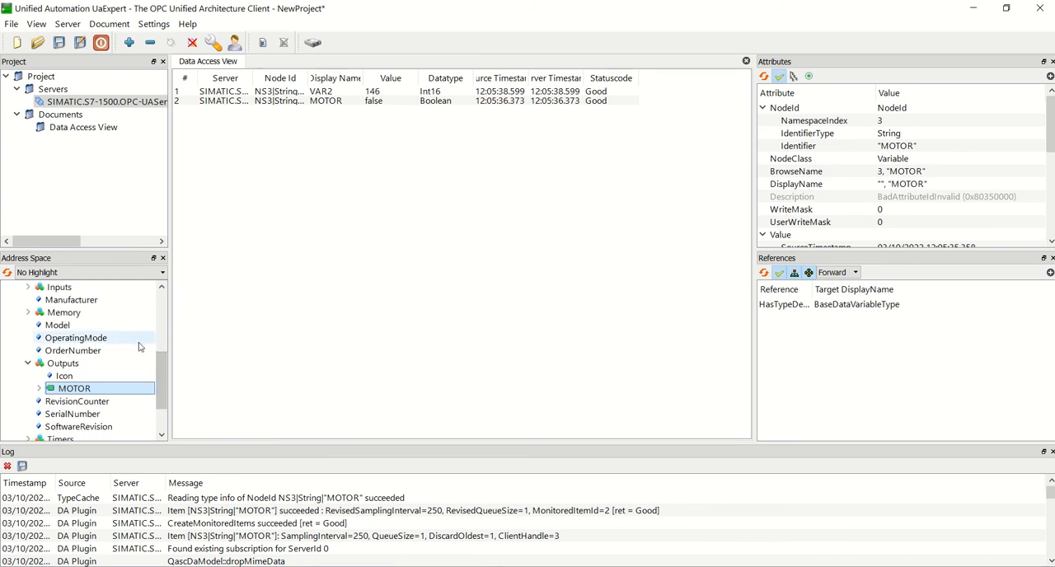
{"action": "left_click", "coordinate": [28, 313]}
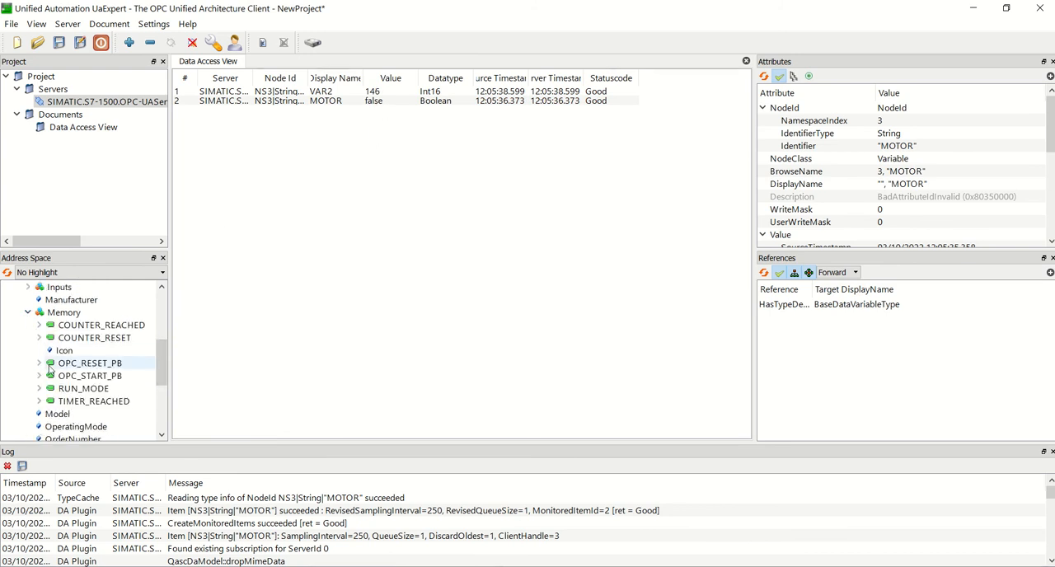
{"action": "left_click_drag", "start_coordinate": [82, 363], "coordinate": [220, 122]}
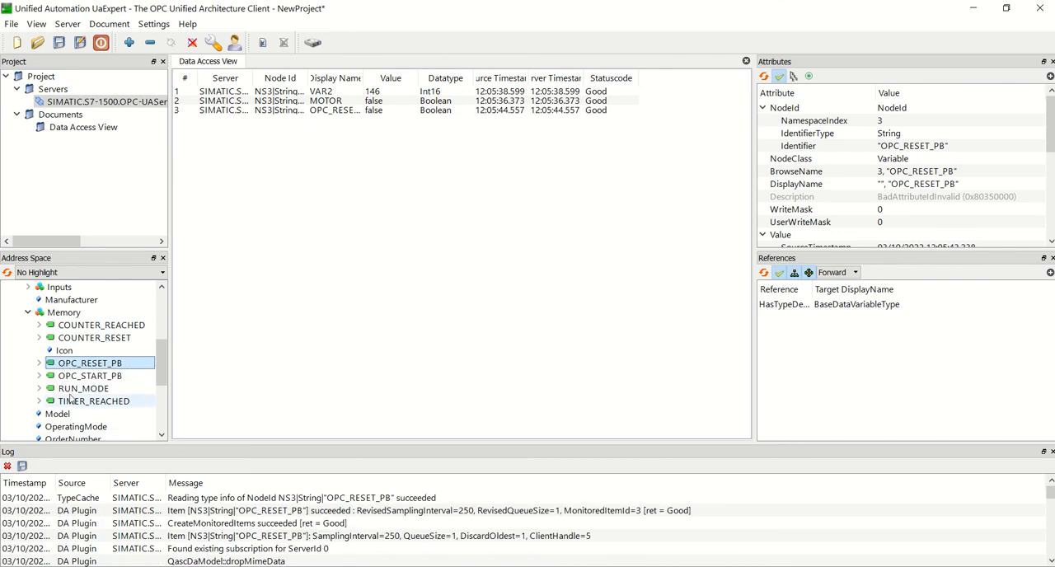
{"action": "left_click_drag", "start_coordinate": [83, 376], "coordinate": [263, 142]}
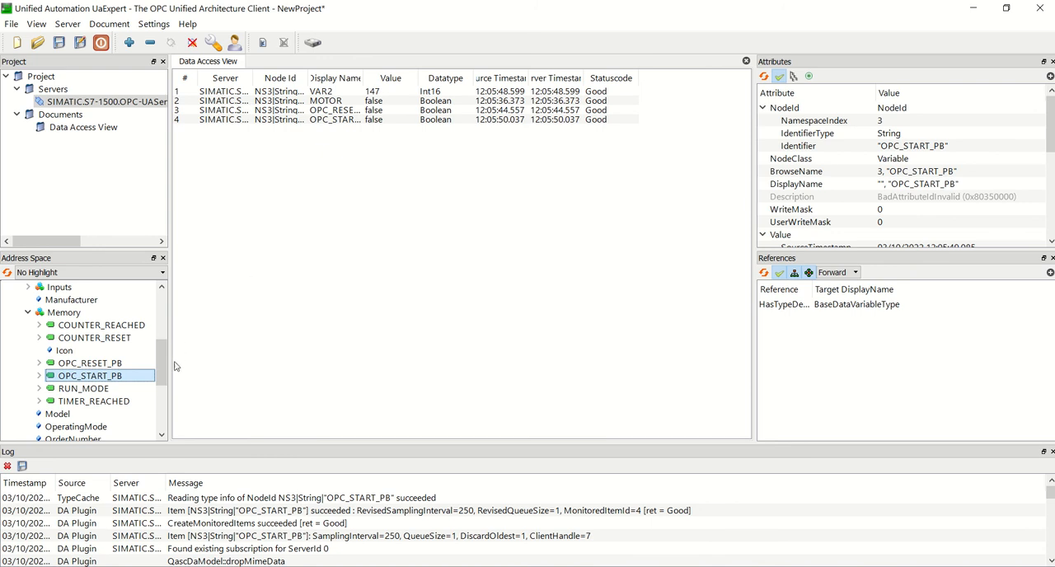
Step: Add RESET_PB and START_PB from PLC_1's Inputs folder to the Data Access View
{"action": "left_click_drag", "start_coordinate": [164, 371], "coordinate": [166, 351]}
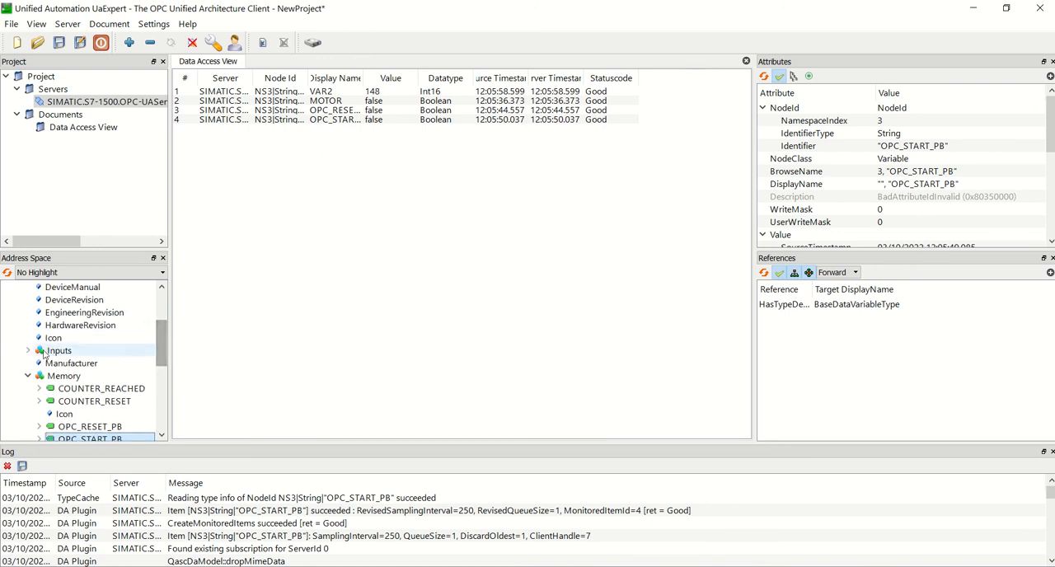
{"action": "left_click", "coordinate": [28, 350]}
{"action": "left_click_drag", "start_coordinate": [79, 376], "coordinate": [230, 164]}
{"action": "left_click_drag", "start_coordinate": [78, 388], "coordinate": [254, 160]}
{"action": "mouse_move", "coordinate": [386, 5]}
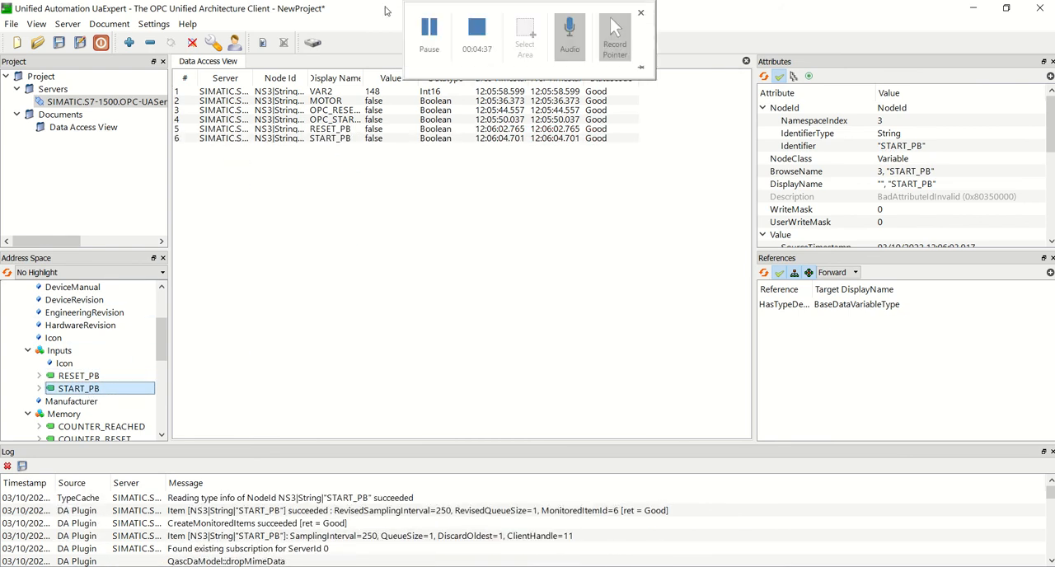
{"action": "left_click", "coordinate": [427, 29]}
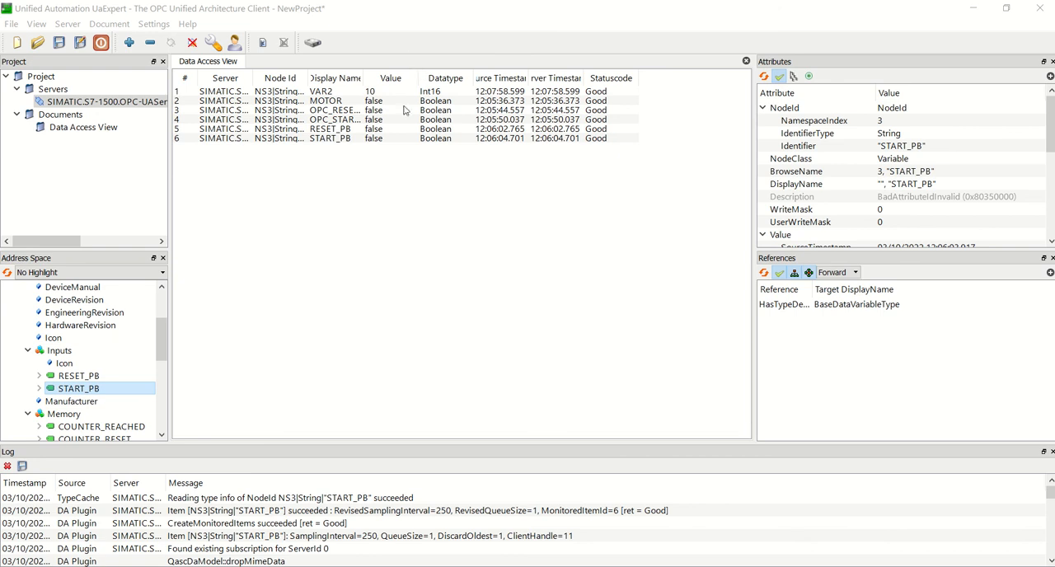
Step: Switch to TIA Portal and turn on online monitoring of Main [OB1]
{"action": "key", "text": "alt+Tab"}
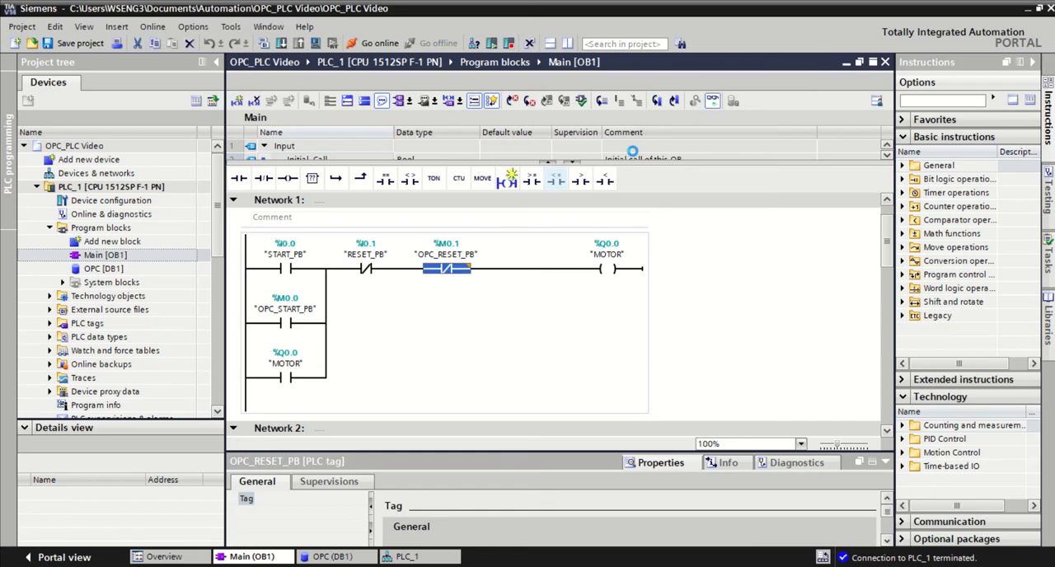
{"action": "key", "text": "ctrl+t"}
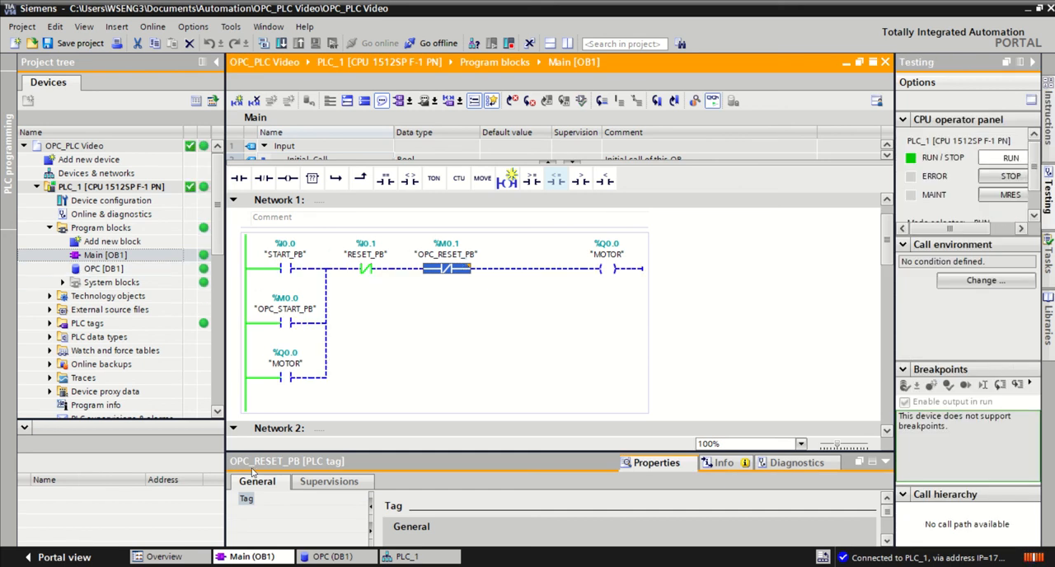
Step: Turn on monitoring of the OPC [DB1] data block and compare VAR2 with its value in UaExpert
{"action": "left_click", "coordinate": [332, 557]}
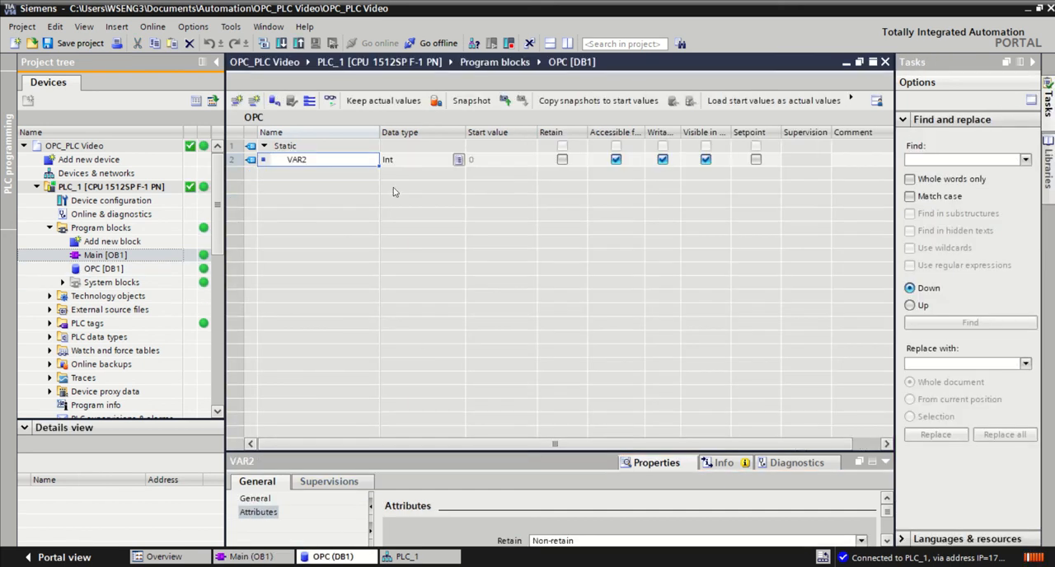
{"action": "left_click", "coordinate": [331, 101]}
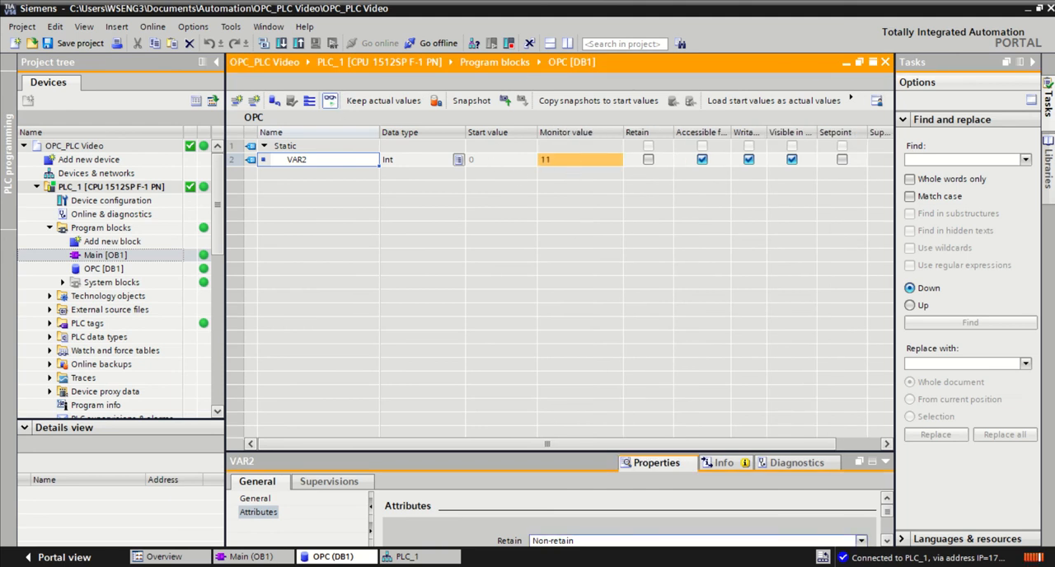
{"action": "key", "text": "alt+Tab"}
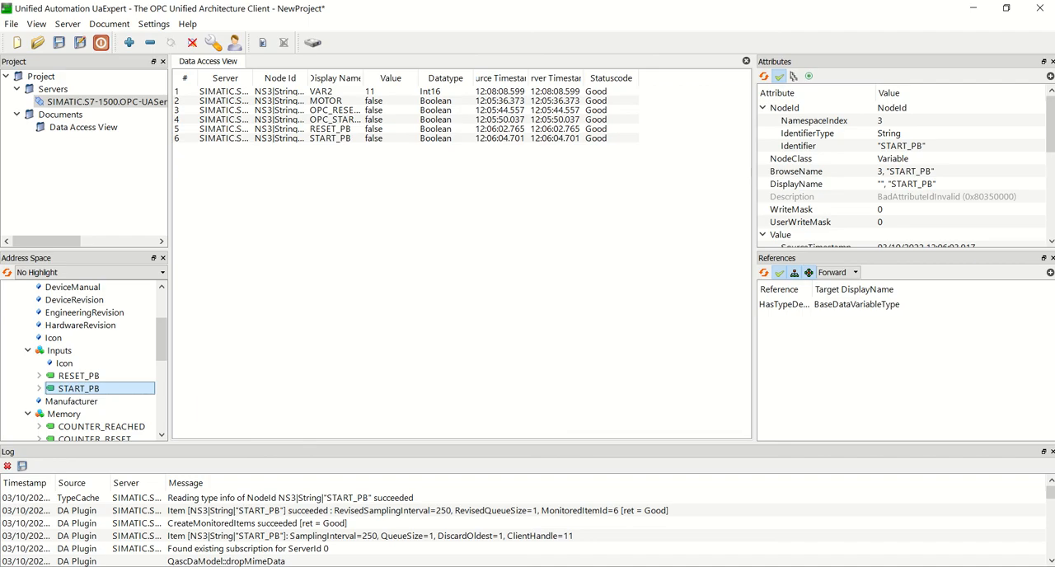
{"action": "key", "text": "alt+Tab"}
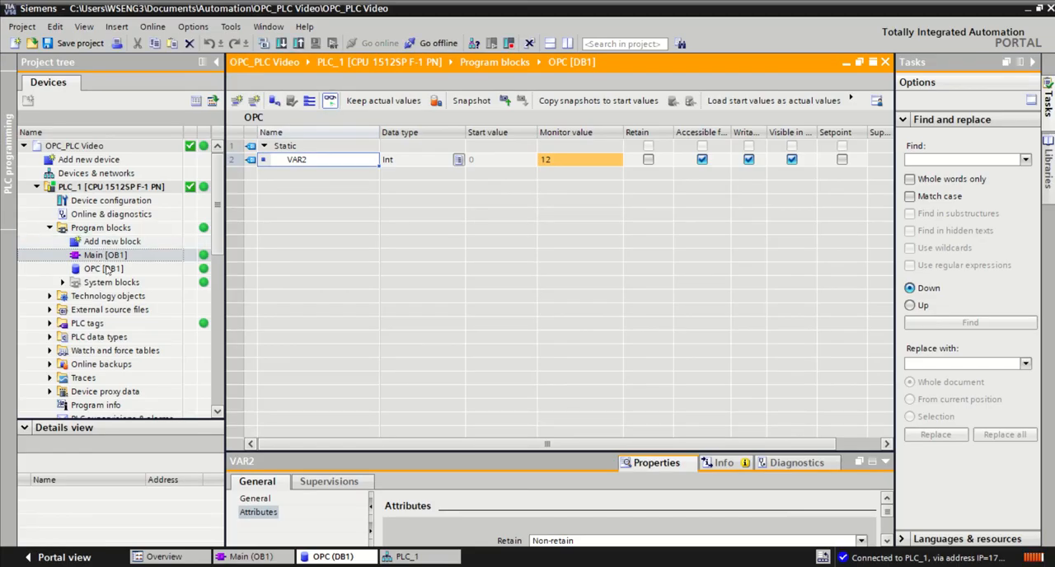
Step: Modify the OPC_START_PB contact in Network 1 of Main [OB1] to 1
{"action": "left_click", "coordinate": [248, 557]}
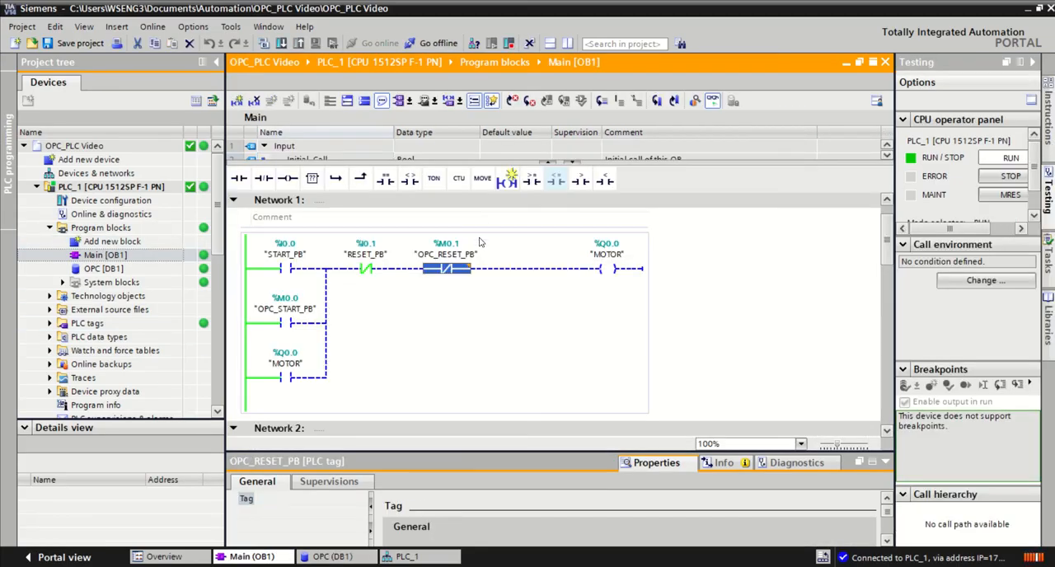
{"action": "left_click", "coordinate": [288, 322]}
{"action": "right_click", "coordinate": [288, 323]}
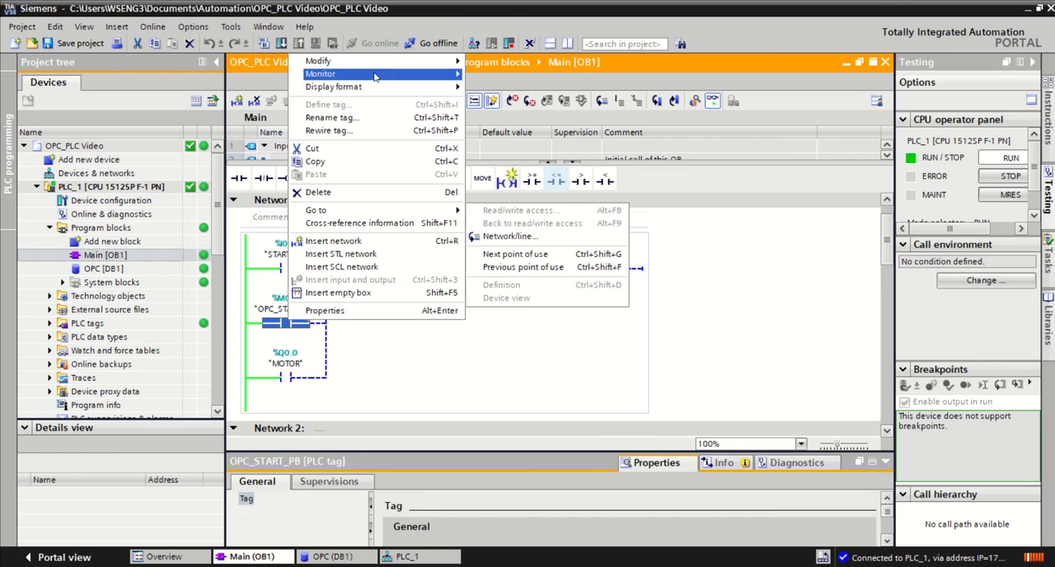
{"action": "mouse_move", "coordinate": [330, 61]}
{"action": "left_click", "coordinate": [504, 74]}
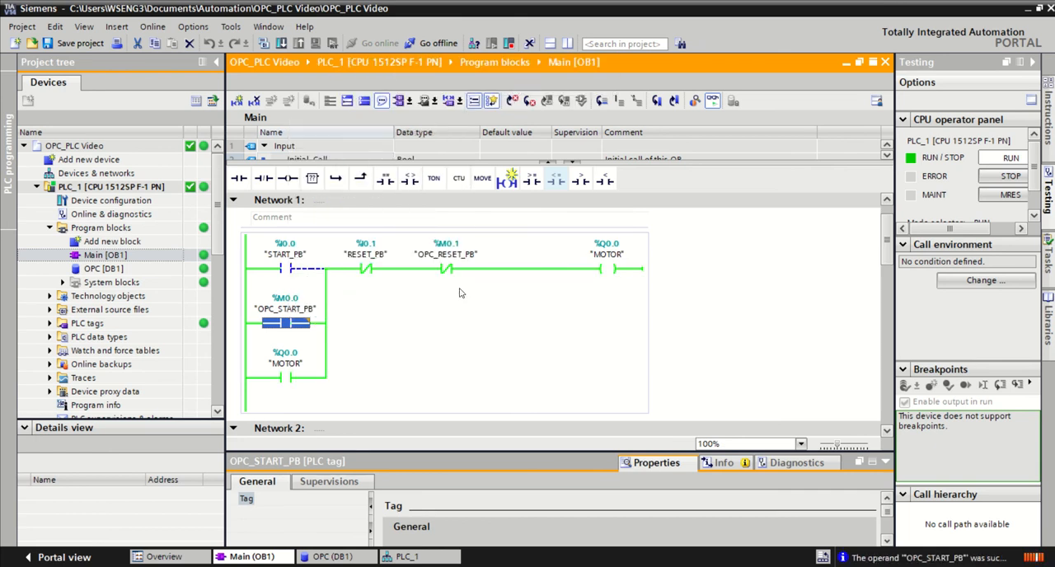
Step: Switch to UaExpert and widen the Display Name column to check the MOTOR and OPC_START_PB values
{"action": "left_click", "coordinate": [628, 256]}
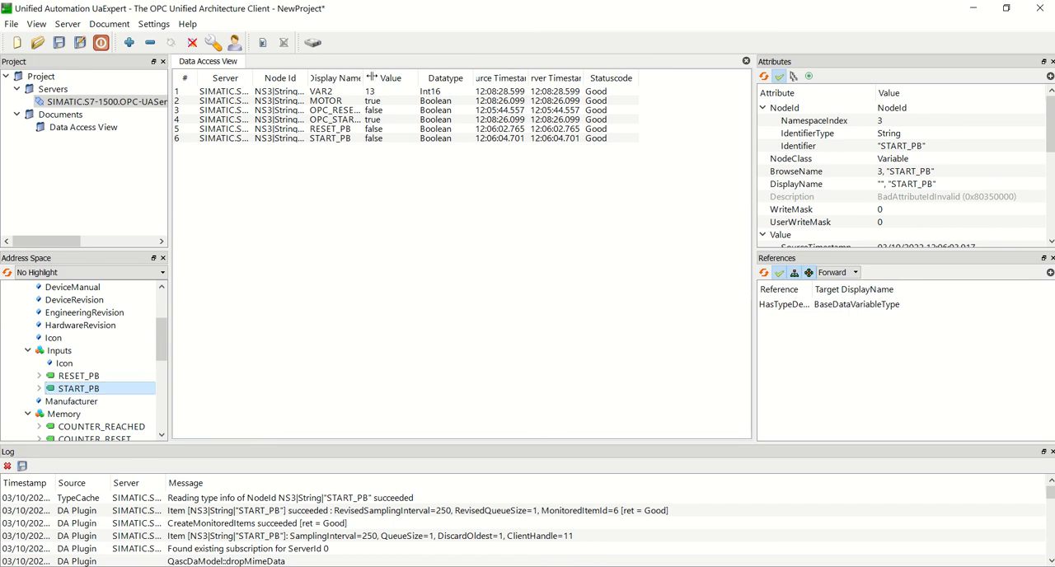
{"action": "left_click_drag", "start_coordinate": [363, 77], "coordinate": [405, 76]}
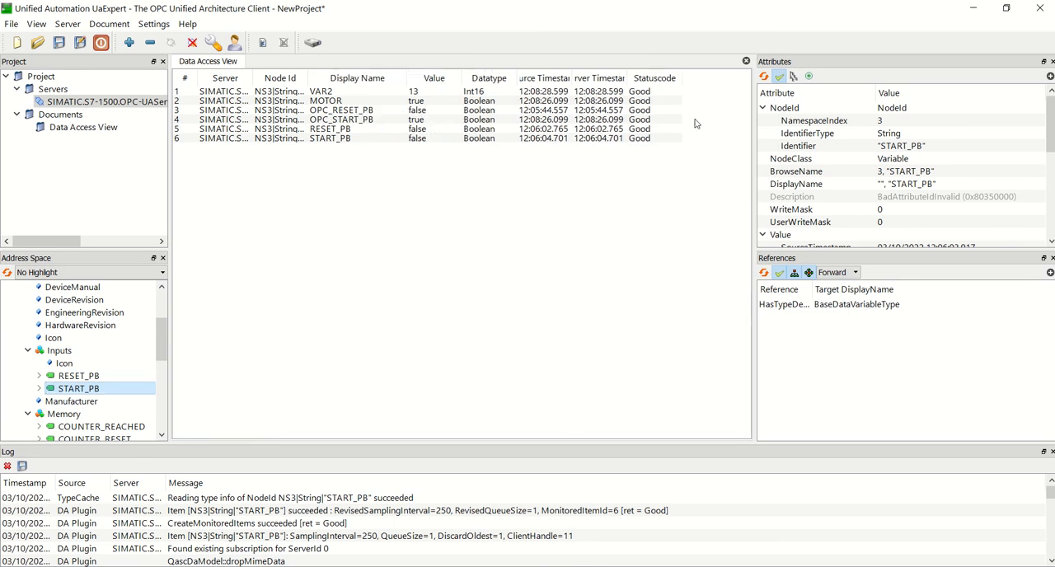
Step: Return to TIA Portal and modify the OPC_START_PB contact in Network 1 back to 0
{"action": "left_click", "coordinate": [973, 8]}
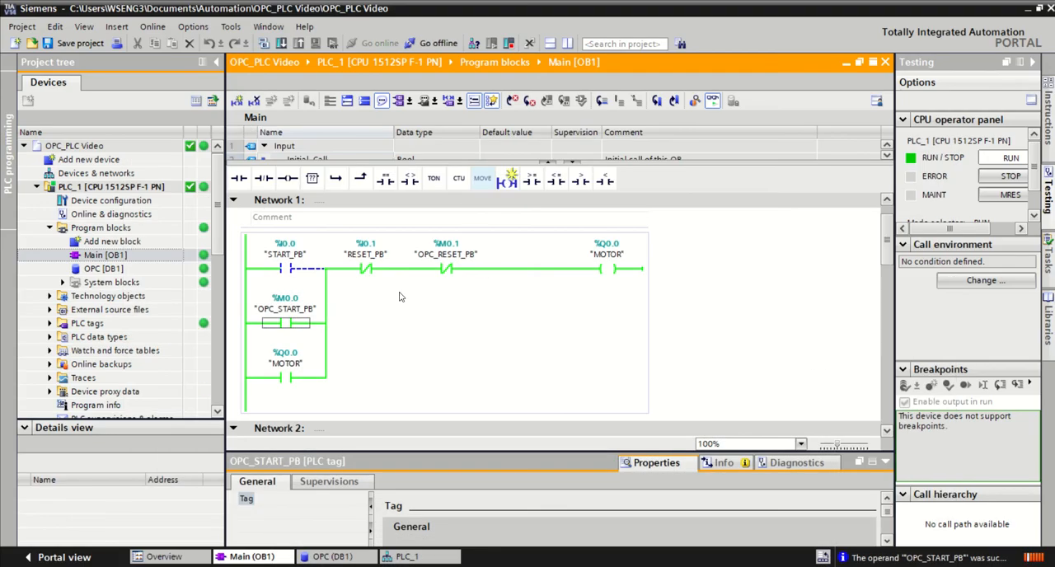
{"action": "right_click", "coordinate": [285, 323]}
{"action": "mouse_move", "coordinate": [369, 65]}
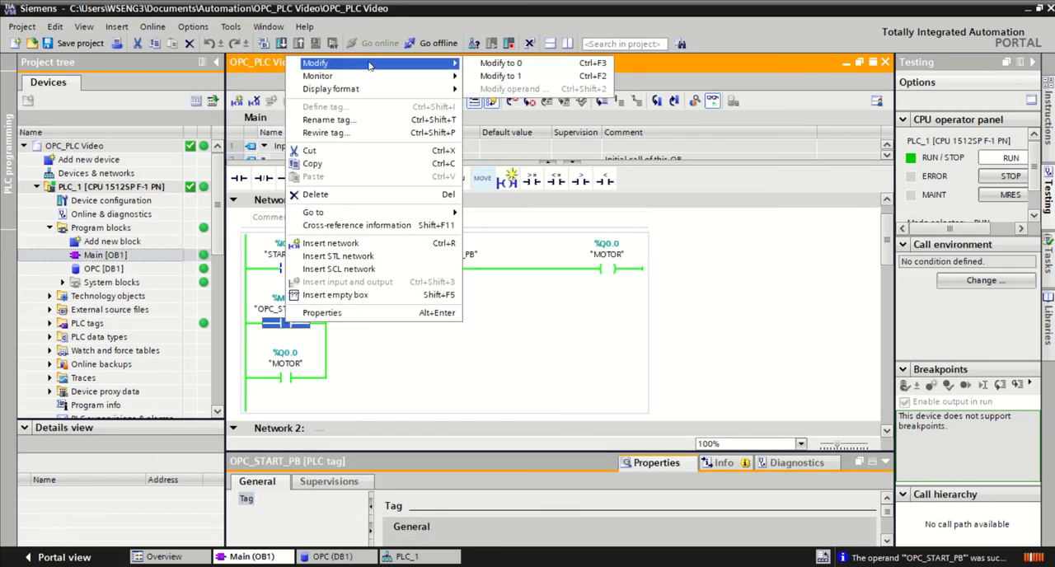
{"action": "left_click", "coordinate": [510, 66]}
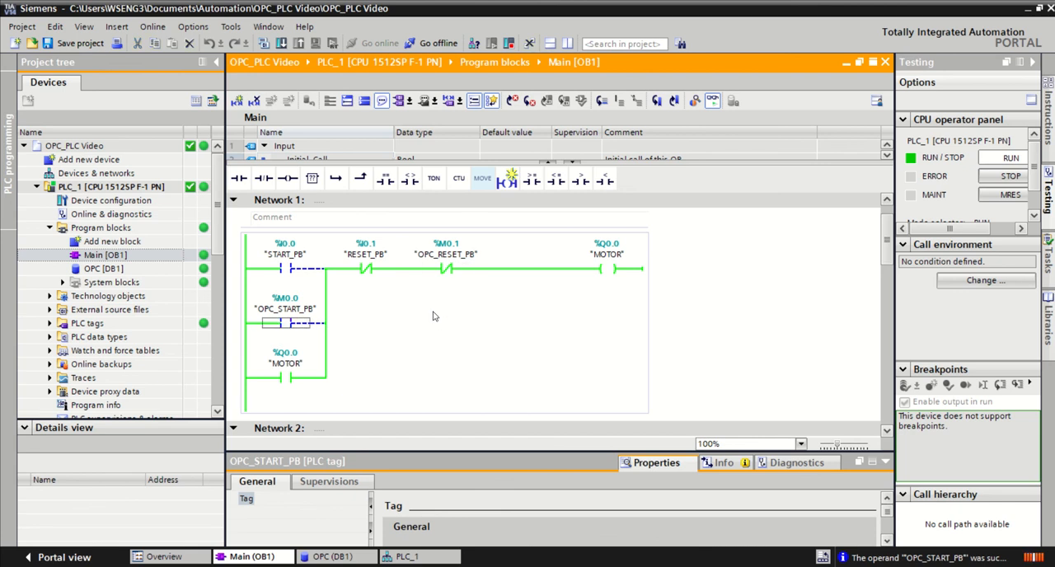
Step: Pulse the OPC_RESET_PB contact in Network 1 by modifying it to 1 and back to 0
{"action": "right_click", "coordinate": [446, 270]}
{"action": "mouse_move", "coordinate": [485, 274]}
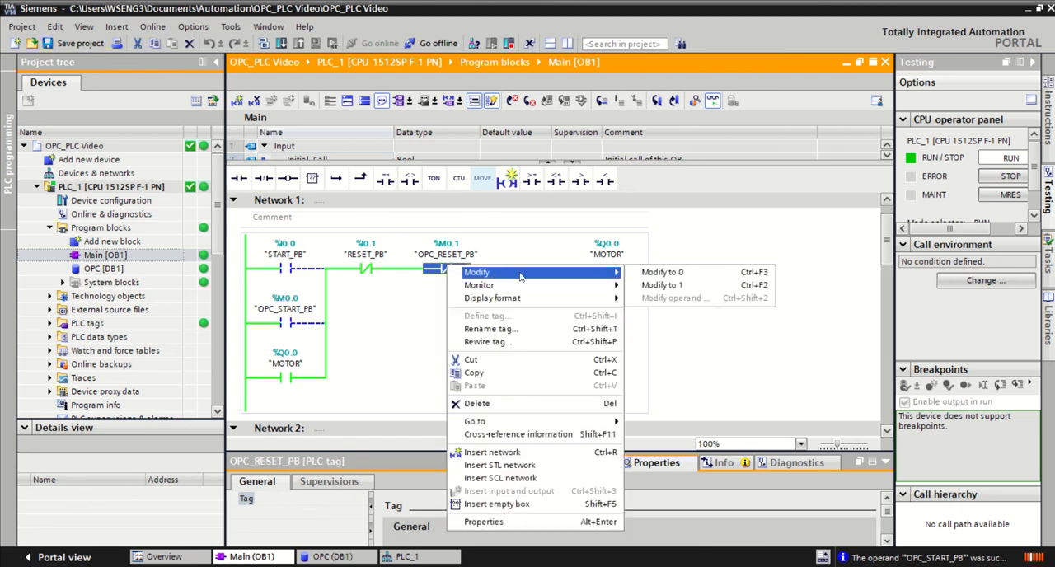
{"action": "left_click", "coordinate": [663, 274]}
{"action": "right_click", "coordinate": [448, 274]}
{"action": "mouse_move", "coordinate": [554, 280]}
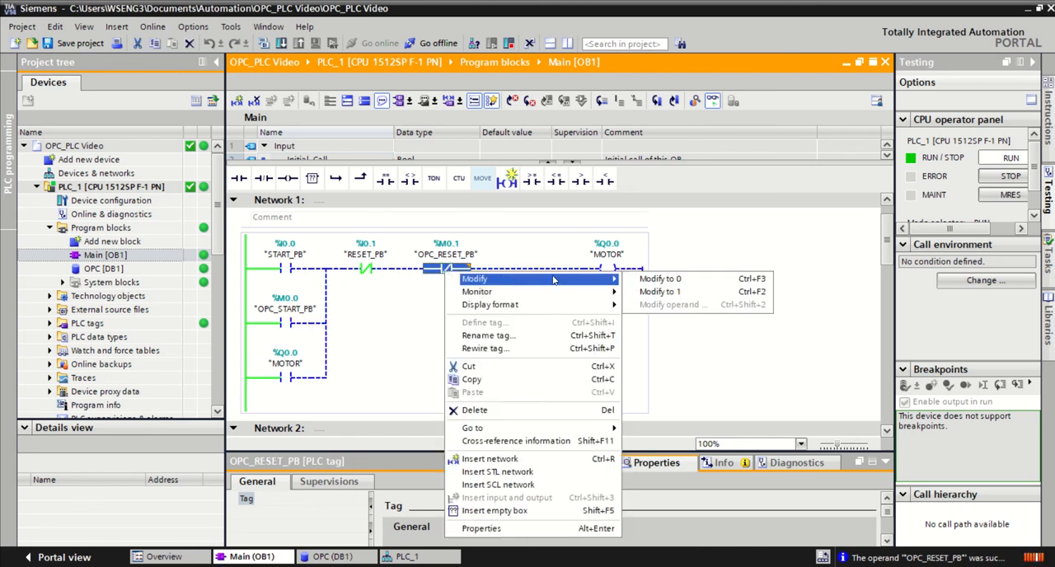
{"action": "left_click", "coordinate": [676, 279]}
{"action": "left_click", "coordinate": [707, 295]}
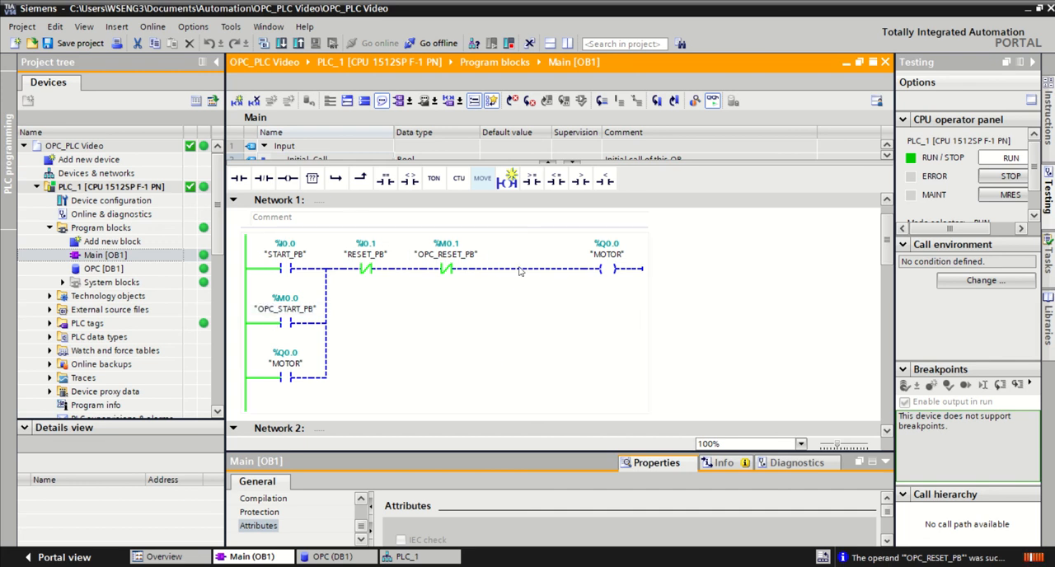
{"action": "left_click", "coordinate": [519, 269]}
{"action": "left_click", "coordinate": [367, 269]}
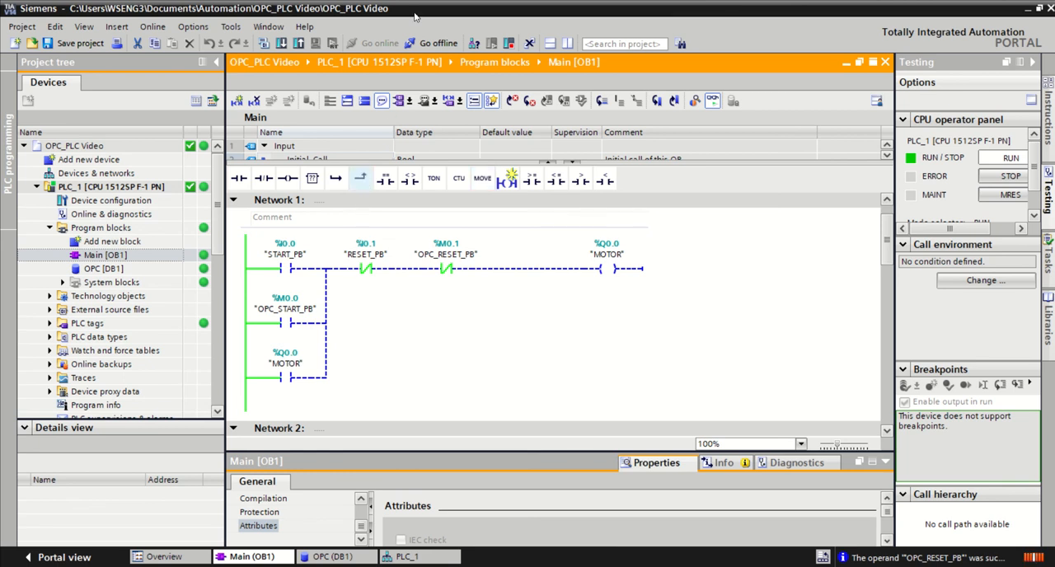
Step: Switch to UaExpert, widen the Attributes and References panes, and select OPC_RESET_PB in the Data Access View
{"action": "mouse_move", "coordinate": [423, 5]}
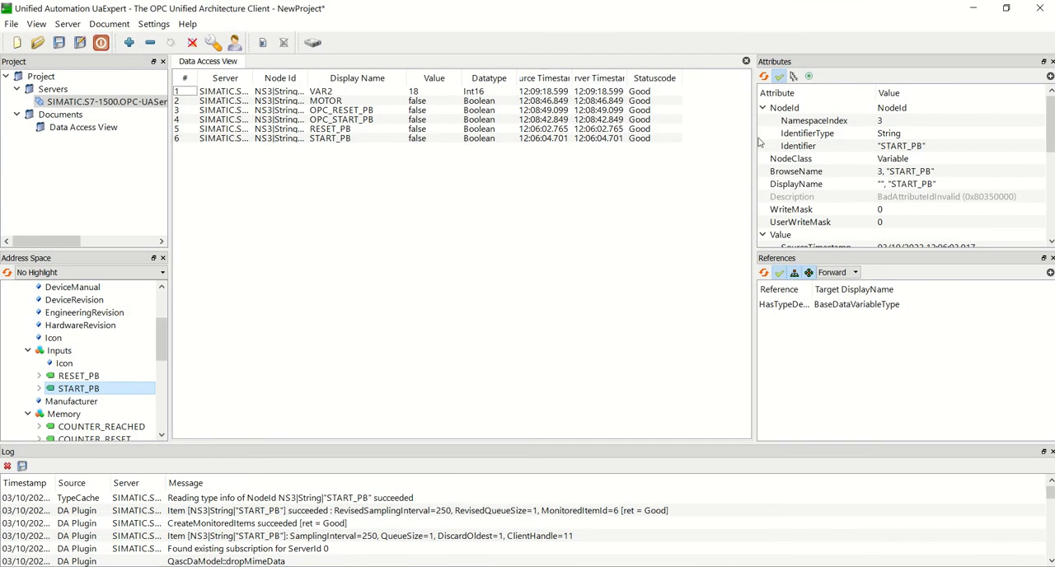
{"action": "left_click_drag", "start_coordinate": [755, 138], "coordinate": [699, 140]}
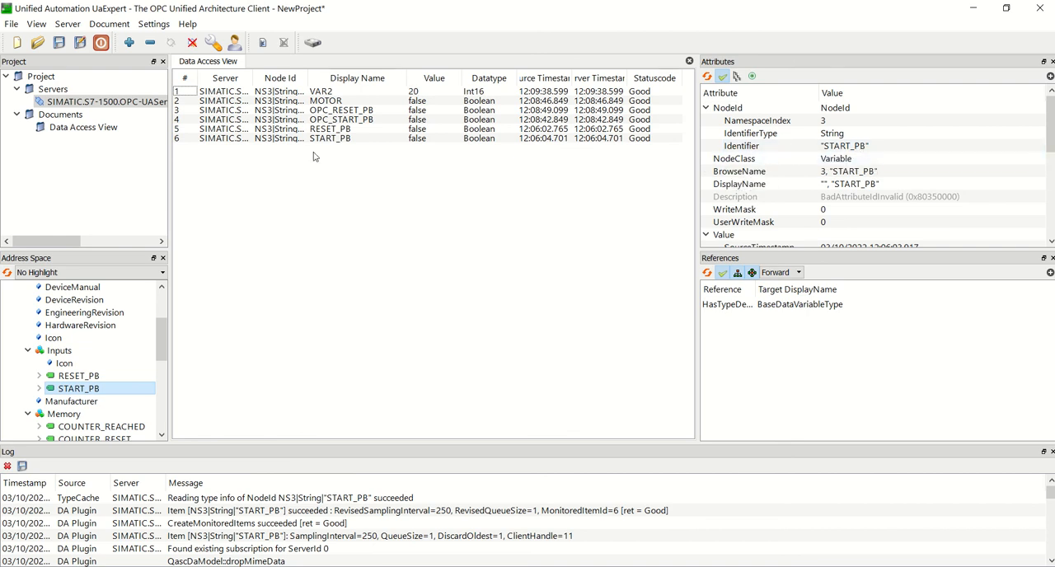
{"action": "left_click", "coordinate": [335, 111]}
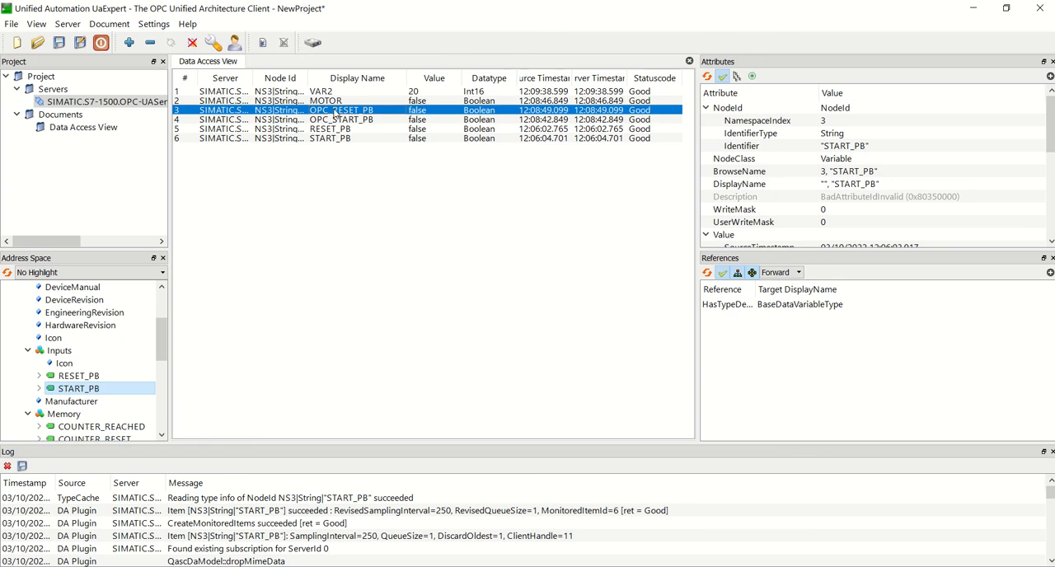
Step: Collapse the Inputs folder and select VAR2 in the OPC block under DataBlocksGlobal to show its attributes
{"action": "left_click", "coordinate": [28, 351]}
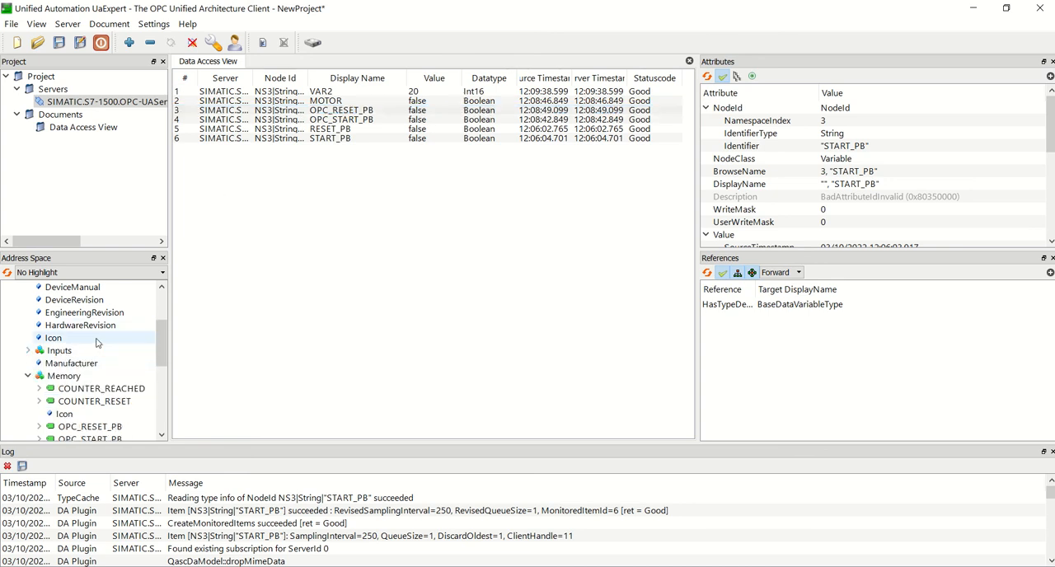
{"action": "scroll", "coordinate": [95, 343], "scroll_direction": "down", "scroll_amount": 2}
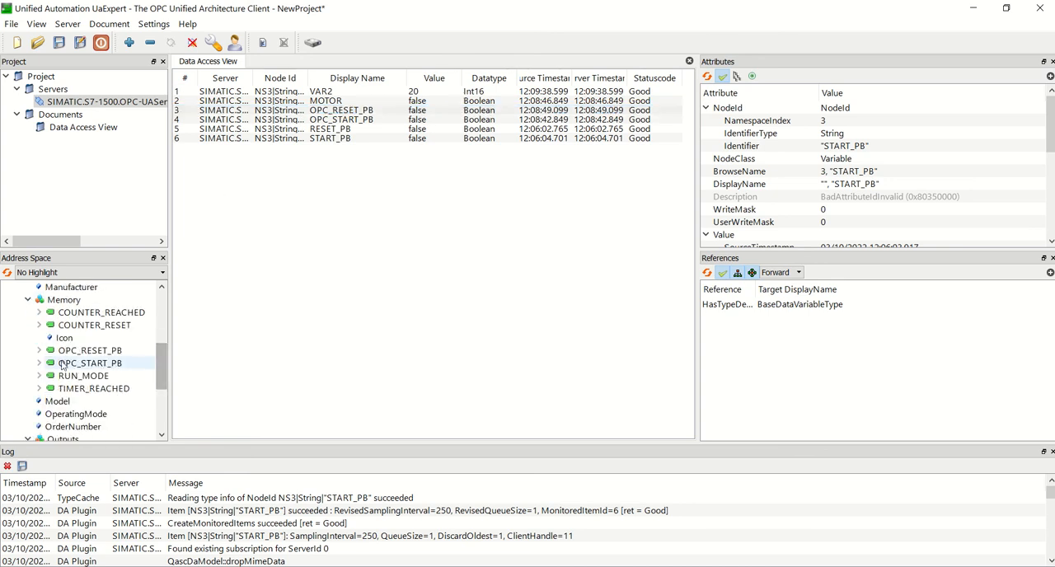
{"action": "left_click_drag", "start_coordinate": [164, 366], "coordinate": [169, 310]}
{"action": "left_click", "coordinate": [28, 338]}
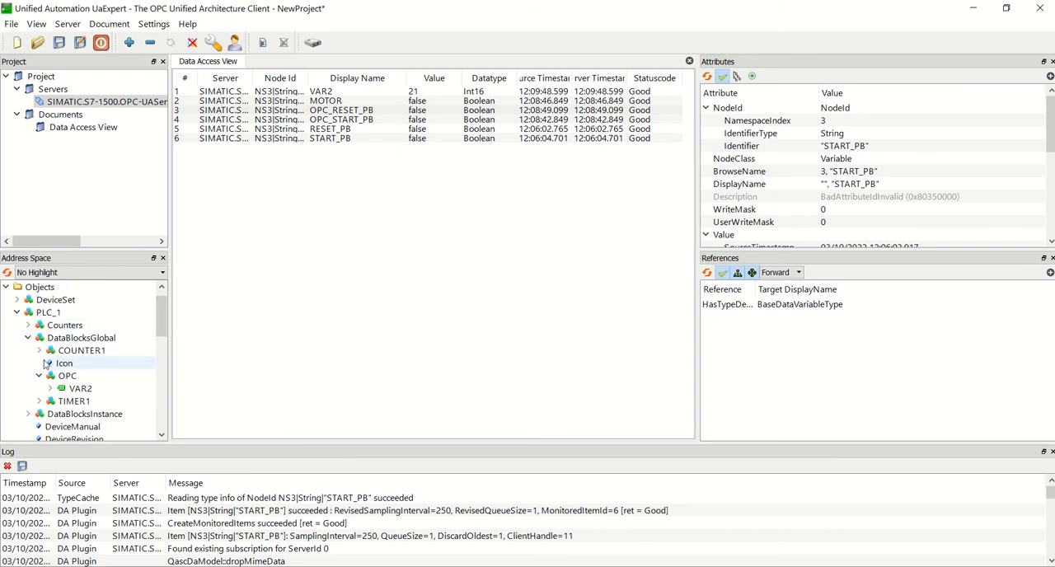
{"action": "left_click", "coordinate": [74, 389]}
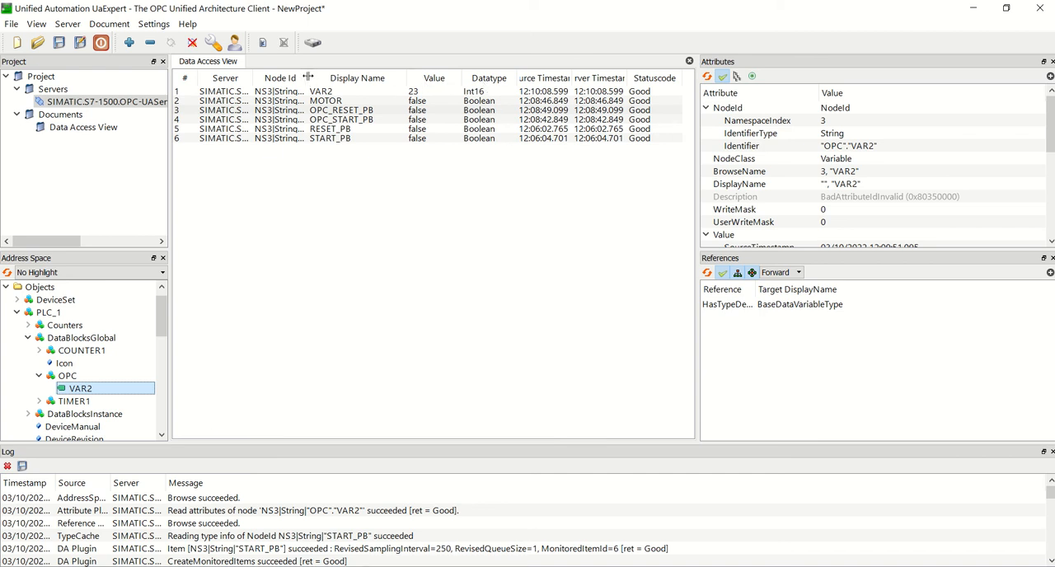
Step: Widen the Node Id column and write true to OPC_START_PB in the Data Access View
{"action": "left_click_drag", "start_coordinate": [307, 77], "coordinate": [344, 75]}
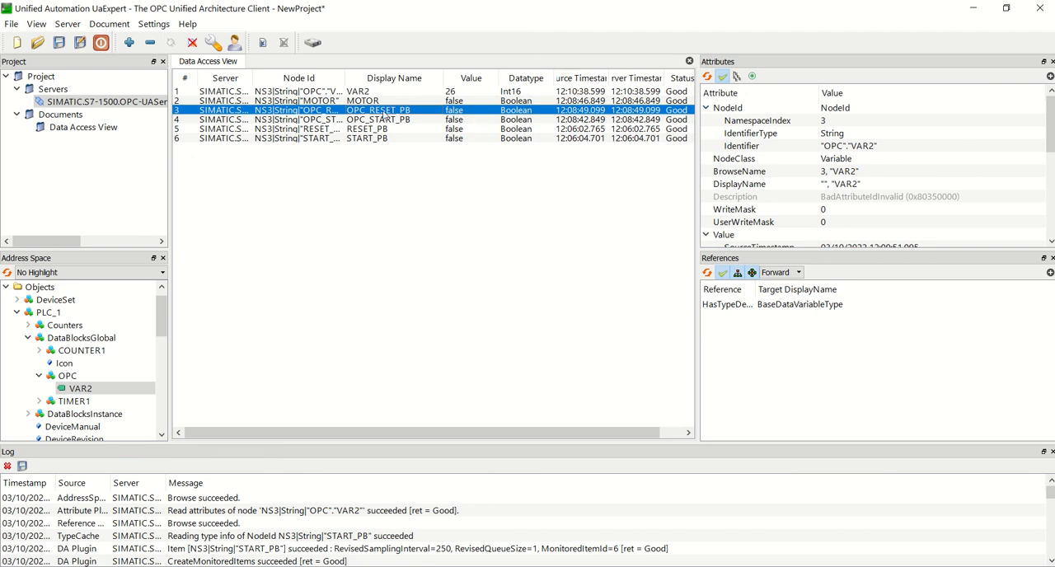
{"action": "left_click", "coordinate": [454, 112]}
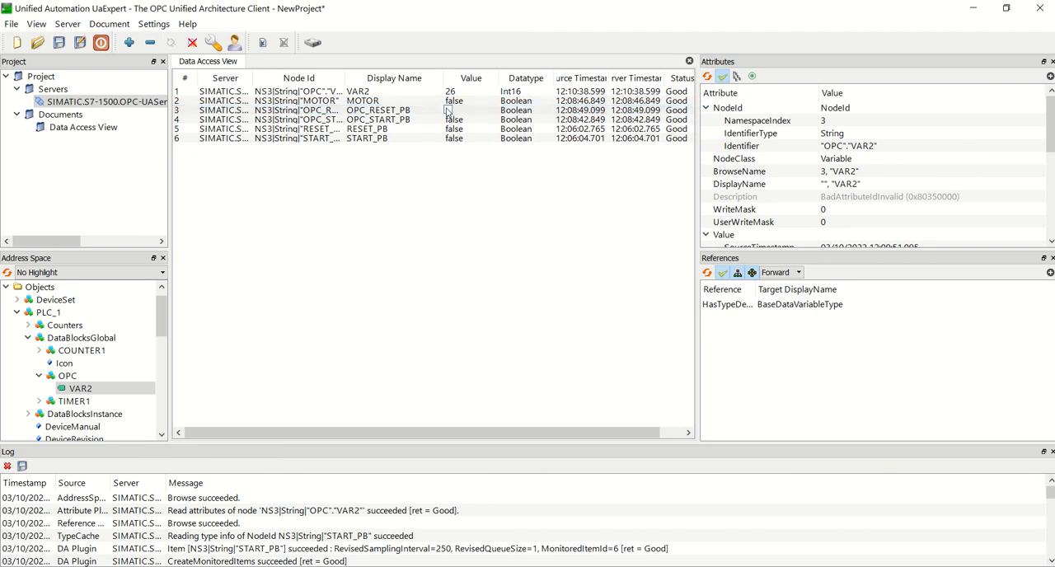
{"action": "left_click", "coordinate": [451, 121]}
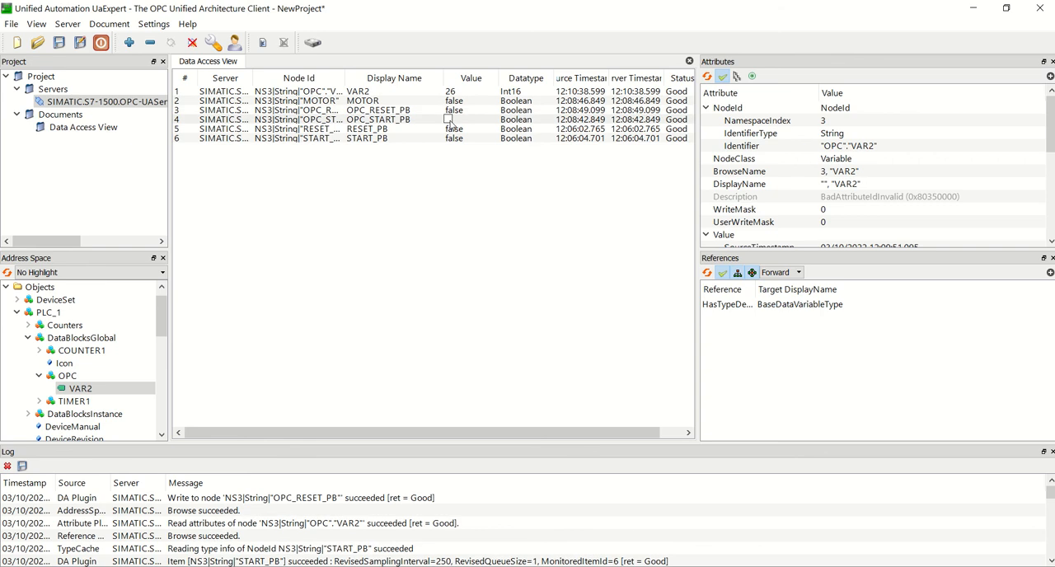
{"action": "left_click", "coordinate": [457, 167]}
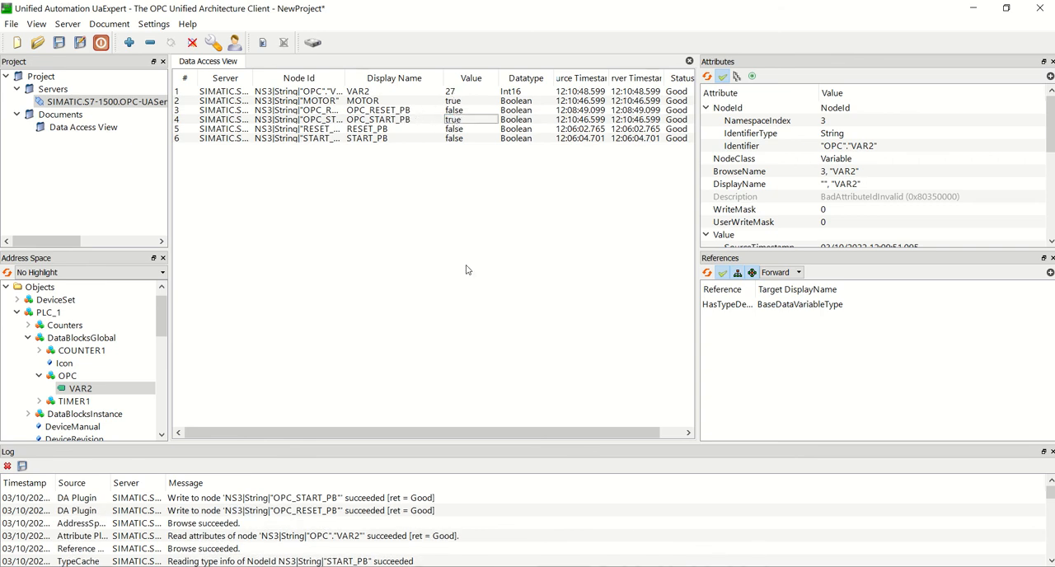
Step: Switch to TIA Portal and modify the OPC_RESET_PB contact in Network 1 to 1
{"action": "key", "text": "alt+Tab"}
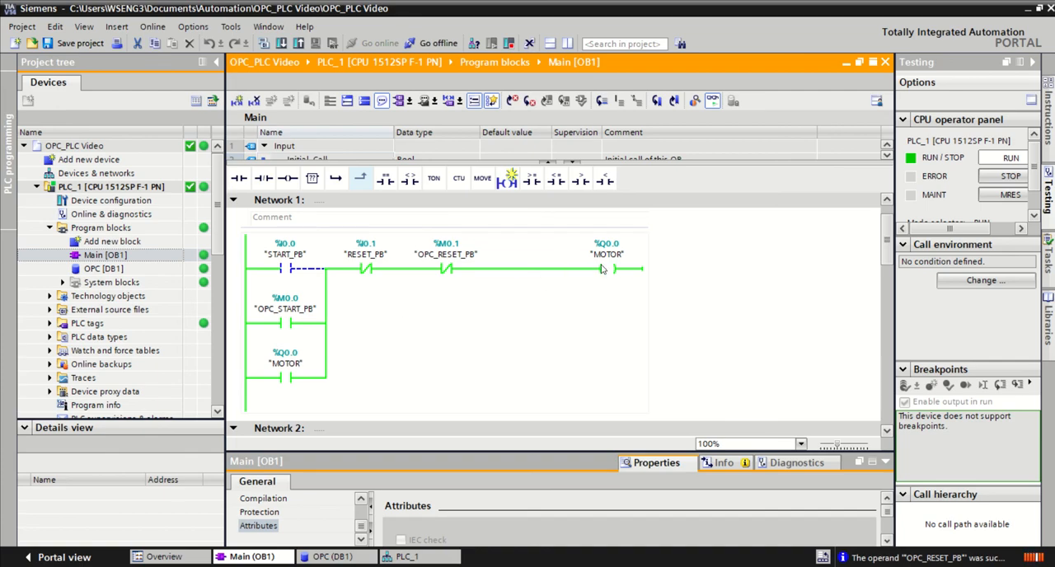
{"action": "right_click", "coordinate": [444, 269]}
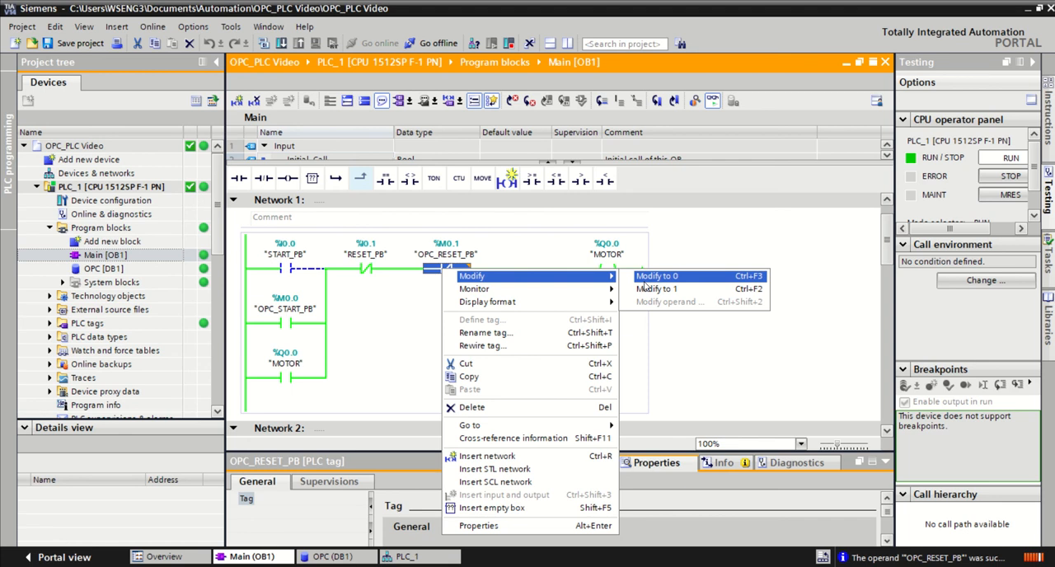
{"action": "left_click", "coordinate": [660, 289]}
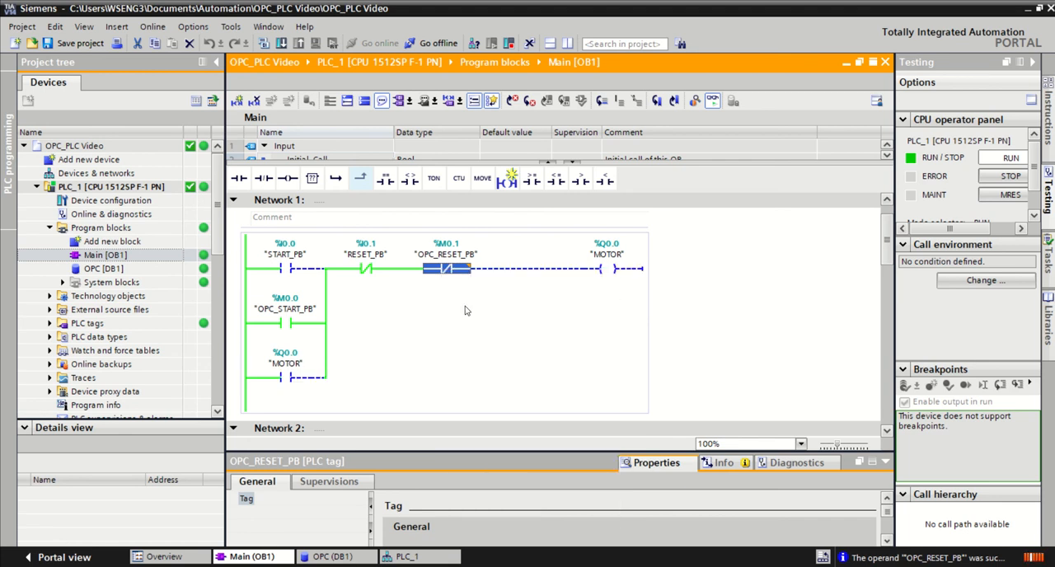
Step: Modify the OPC_START_PB contact and the OPC_RESET_PB contact in Network 1 back to 0
{"action": "left_click", "coordinate": [287, 323]}
{"action": "right_click", "coordinate": [289, 326]}
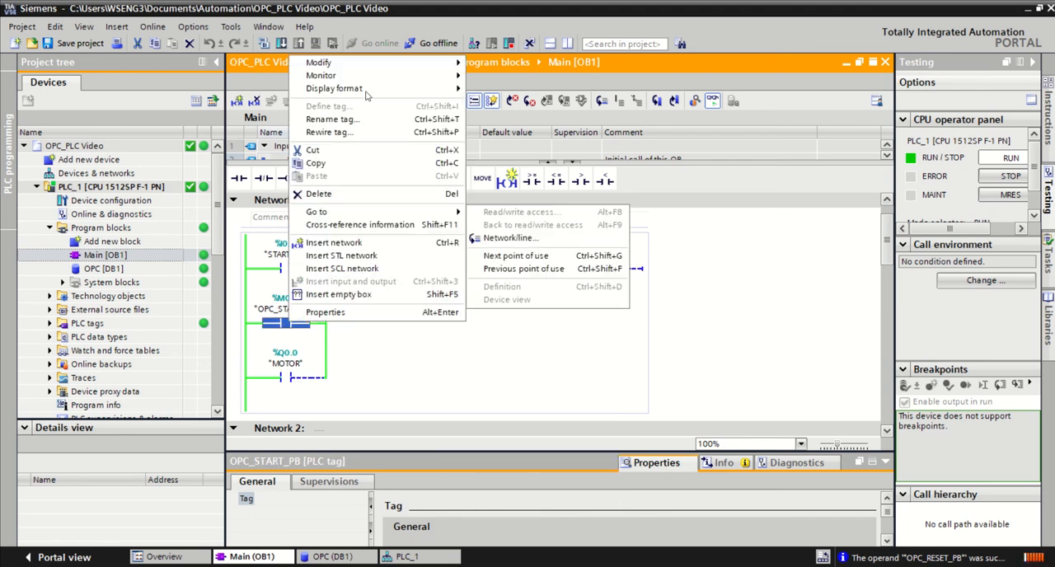
{"action": "mouse_move", "coordinate": [429, 63]}
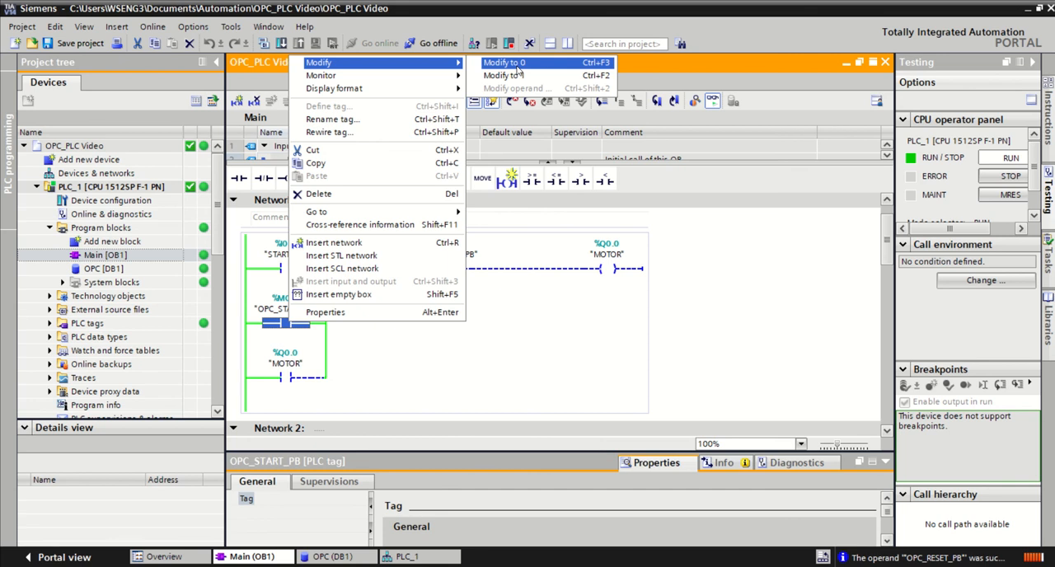
{"action": "left_click", "coordinate": [516, 66]}
{"action": "left_click", "coordinate": [445, 269]}
{"action": "right_click", "coordinate": [446, 269]}
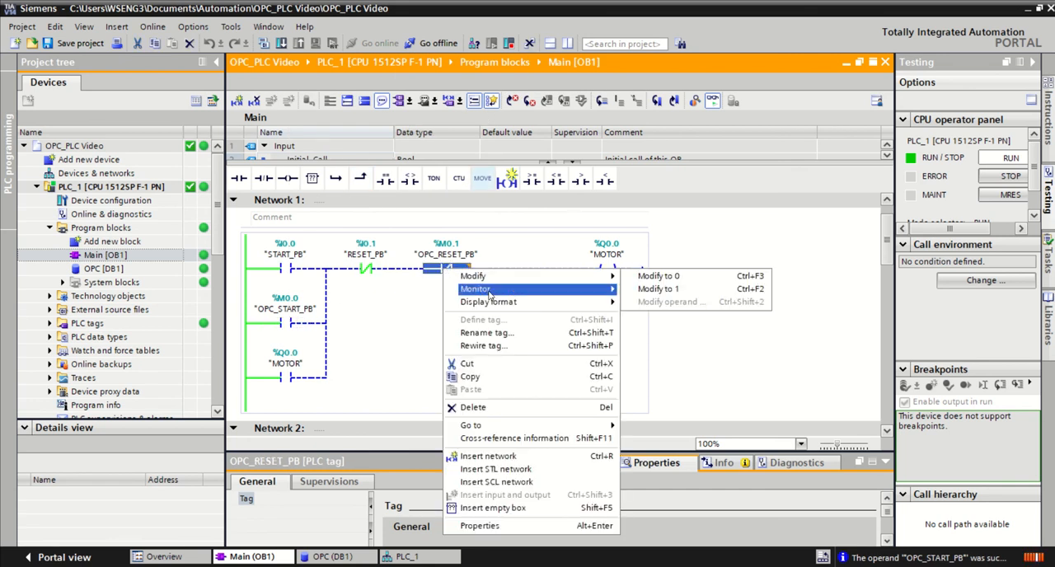
{"action": "left_click", "coordinate": [659, 276]}
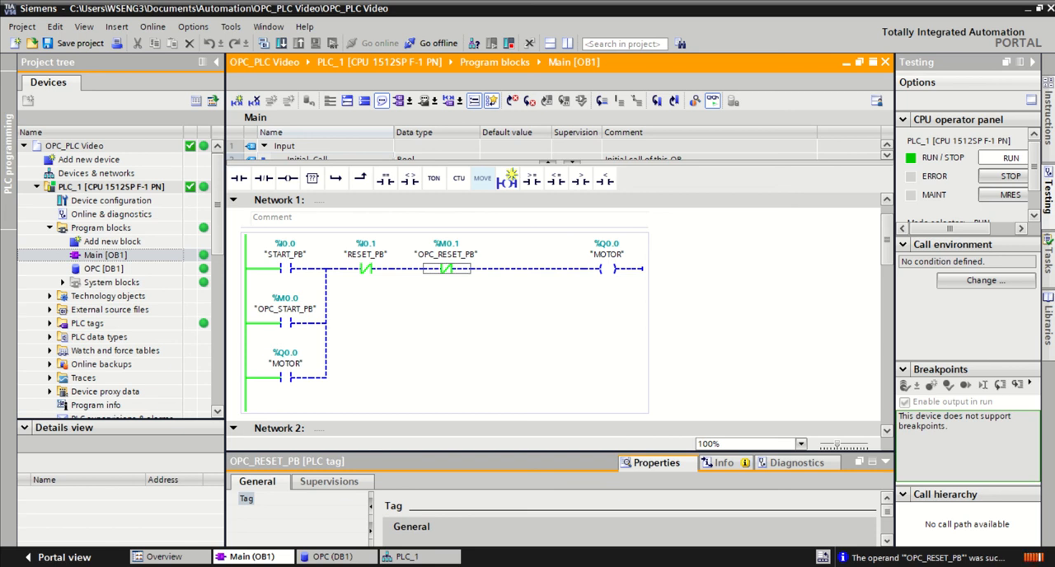
Step: Switch to UaExpert, fit the Node Id column to its contents, and compare the tag values with the TIA Portal ladder
{"action": "key", "text": "alt+Tab"}
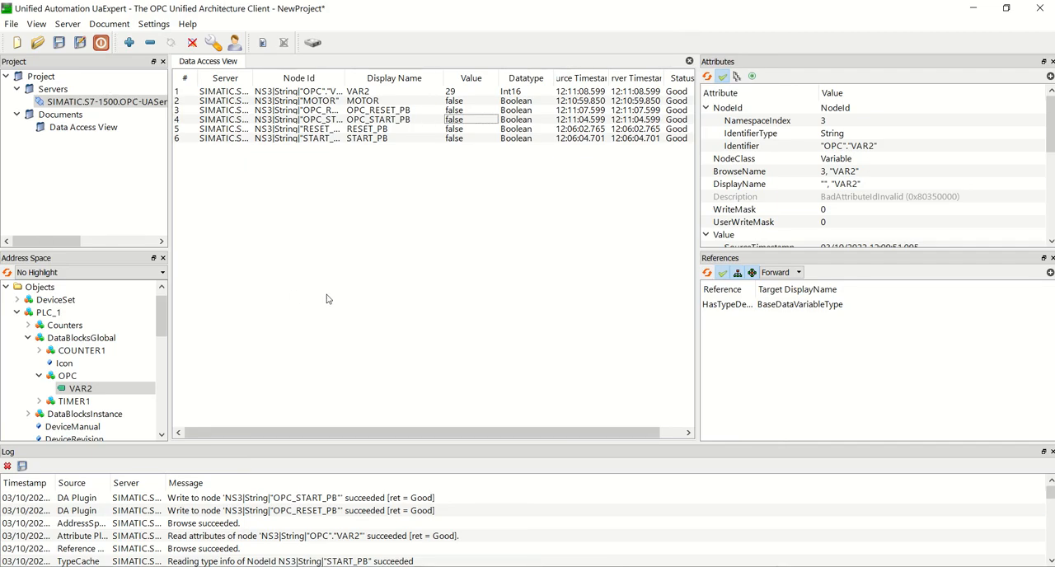
{"action": "double_click", "coordinate": [345, 78]}
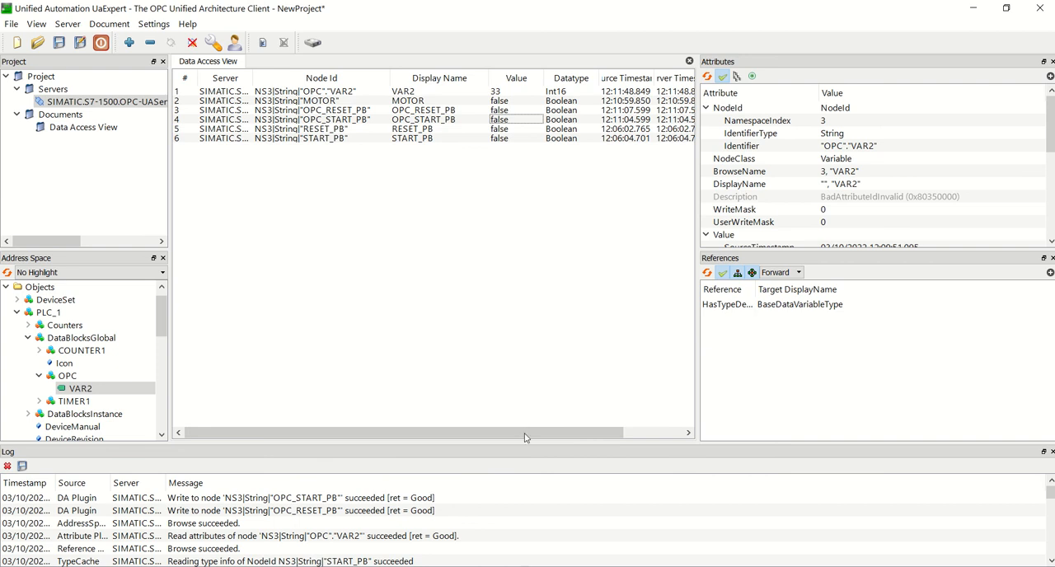
{"action": "left_click", "coordinate": [512, 566]}
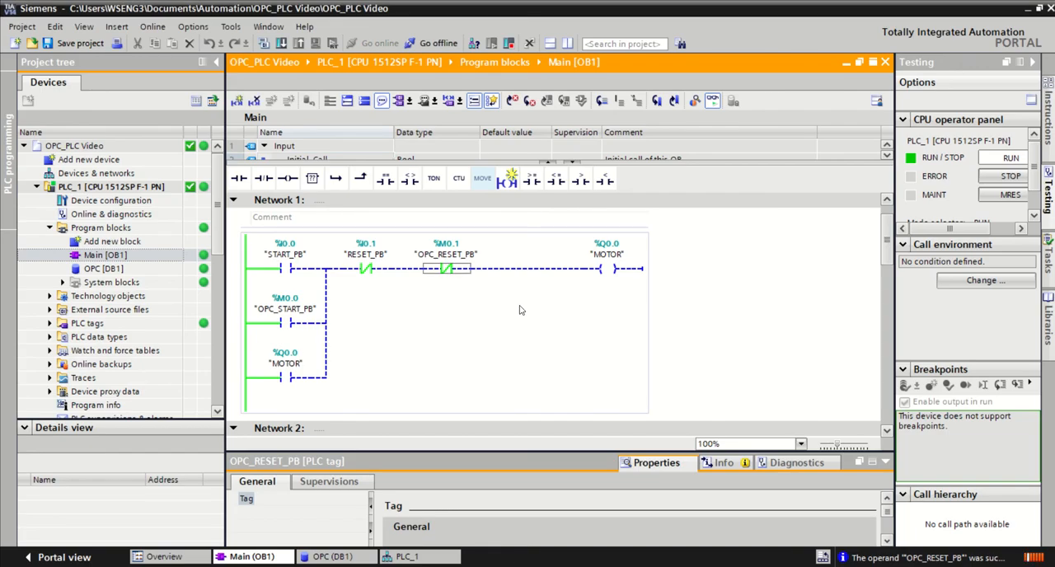
{"action": "left_click", "coordinate": [527, 566]}
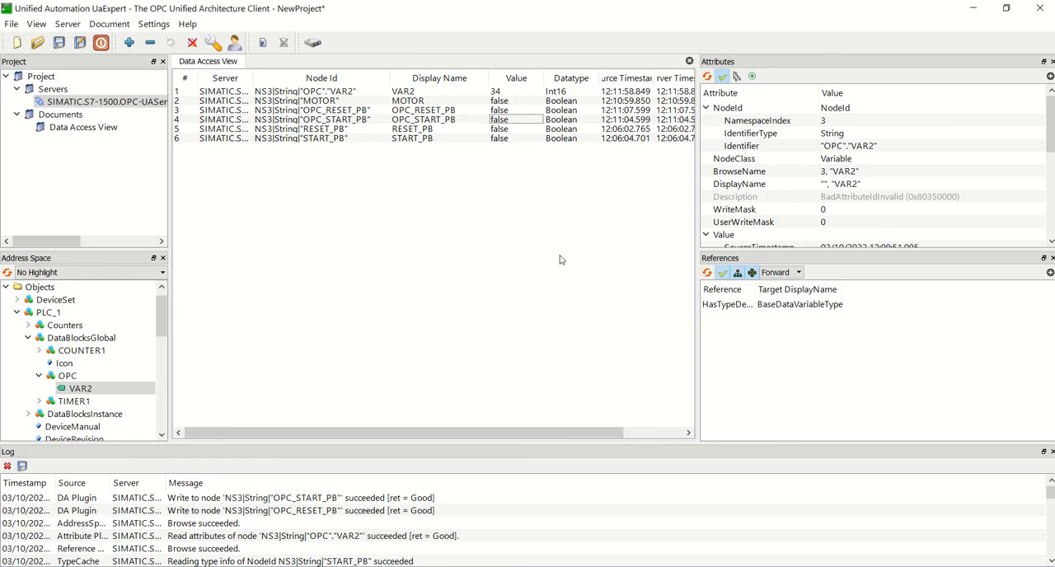